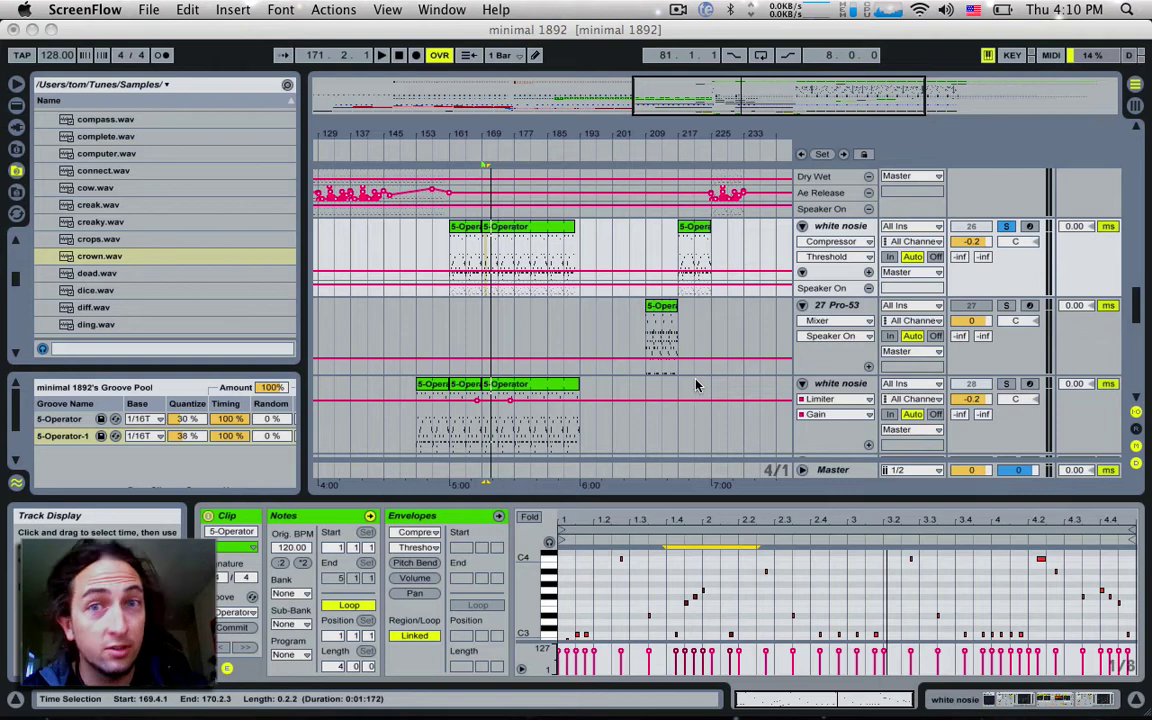
- Cut the time range from 1.4.1 to 2.2.1 out of the 5-Operator clip so the following notes close the gap
click(755, 697)
mouse_move(755, 697)
mouse_down()
mouse_move(755, 714)
mouse_move(752, 698)
mouse_up()
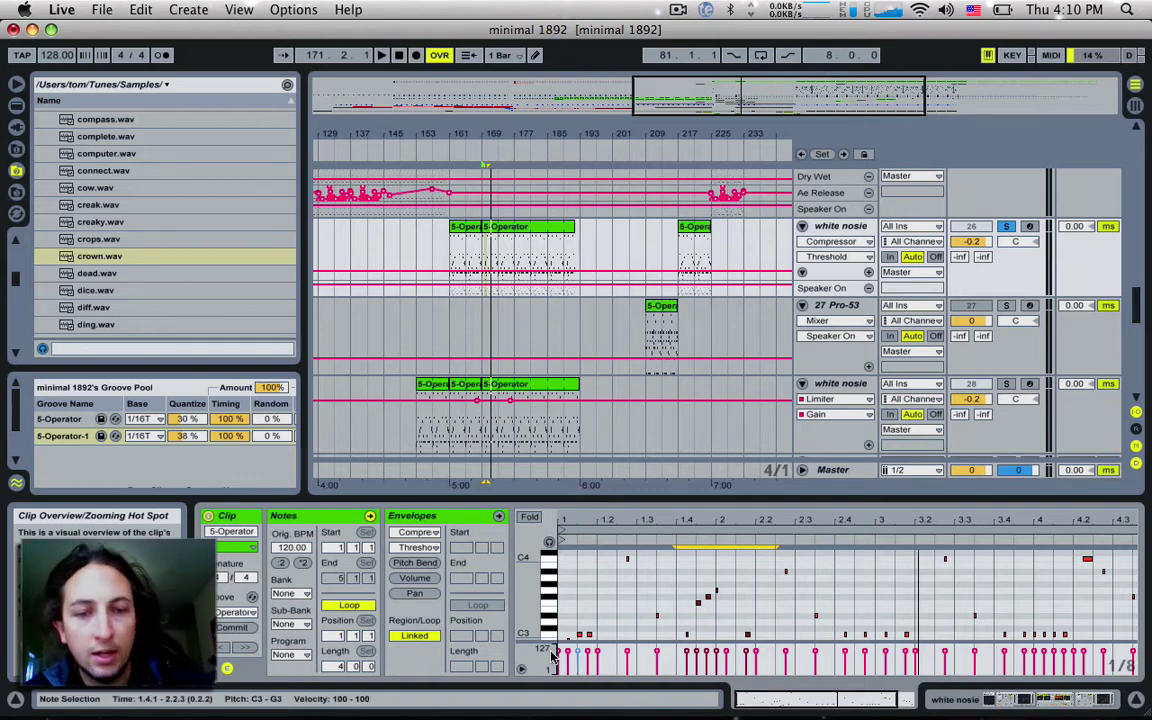
click(674, 597)
key(space)
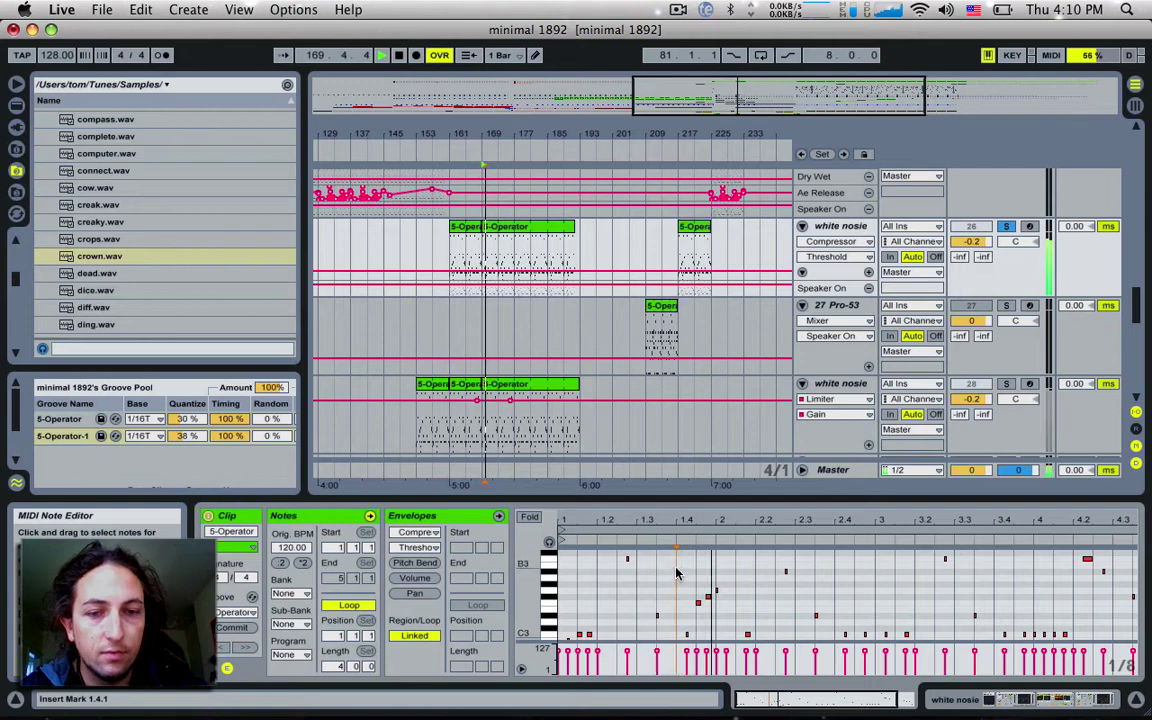
drag(676, 566, 752, 638)
key(space)
click(140, 9)
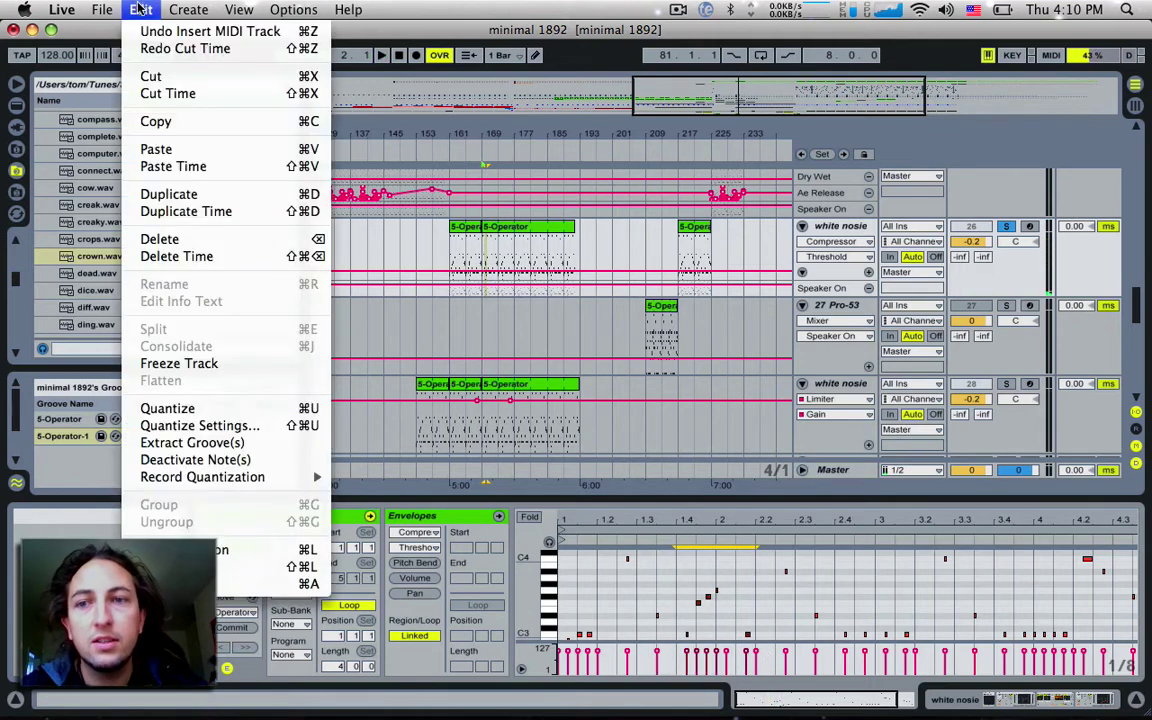
click(200, 94)
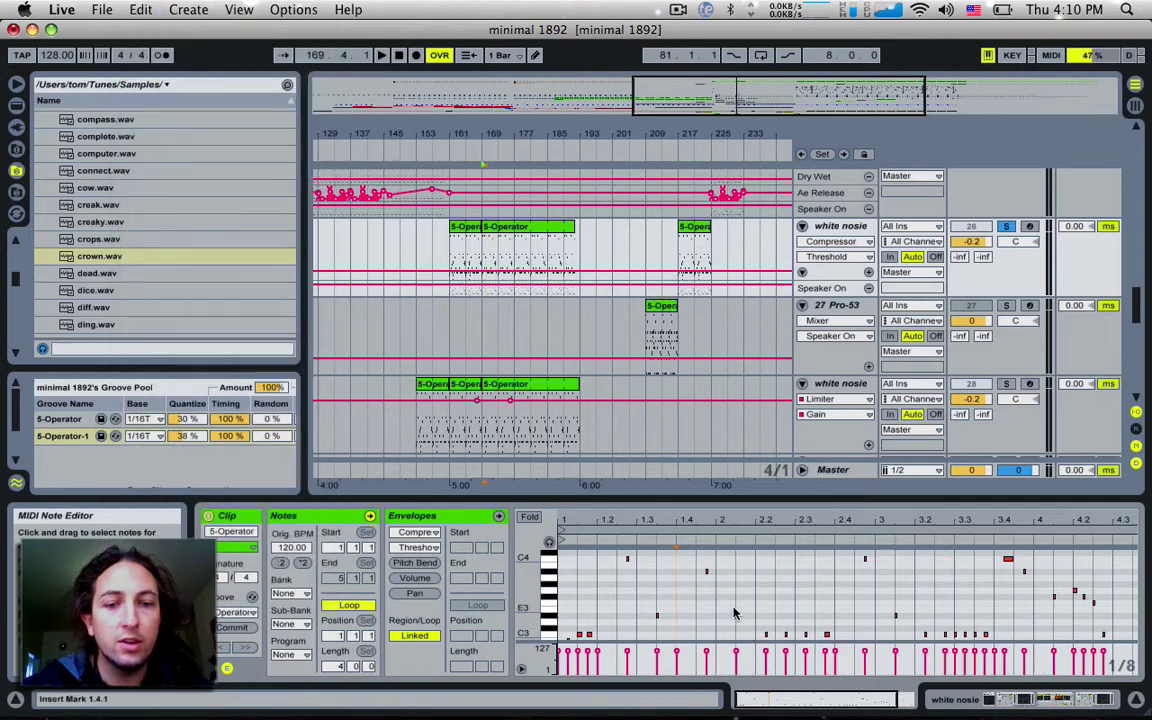
- Paste the cut time into the clip at 3.3.1 and audition the inserted section
click(955, 587)
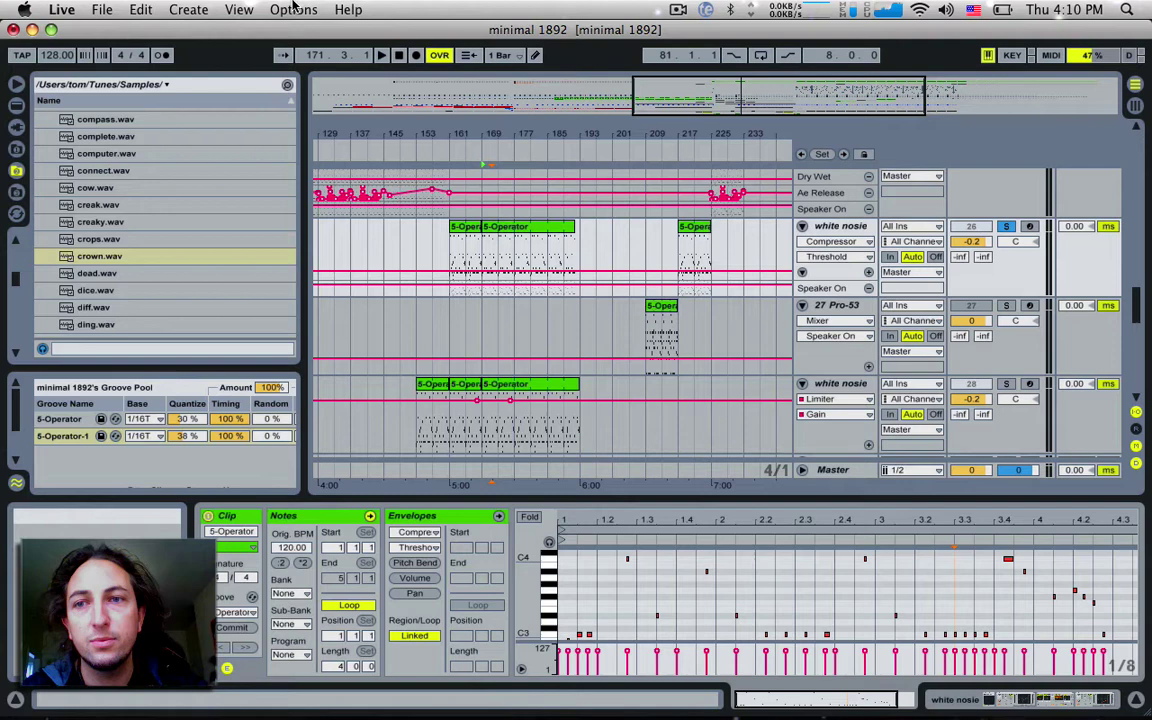
click(148, 9)
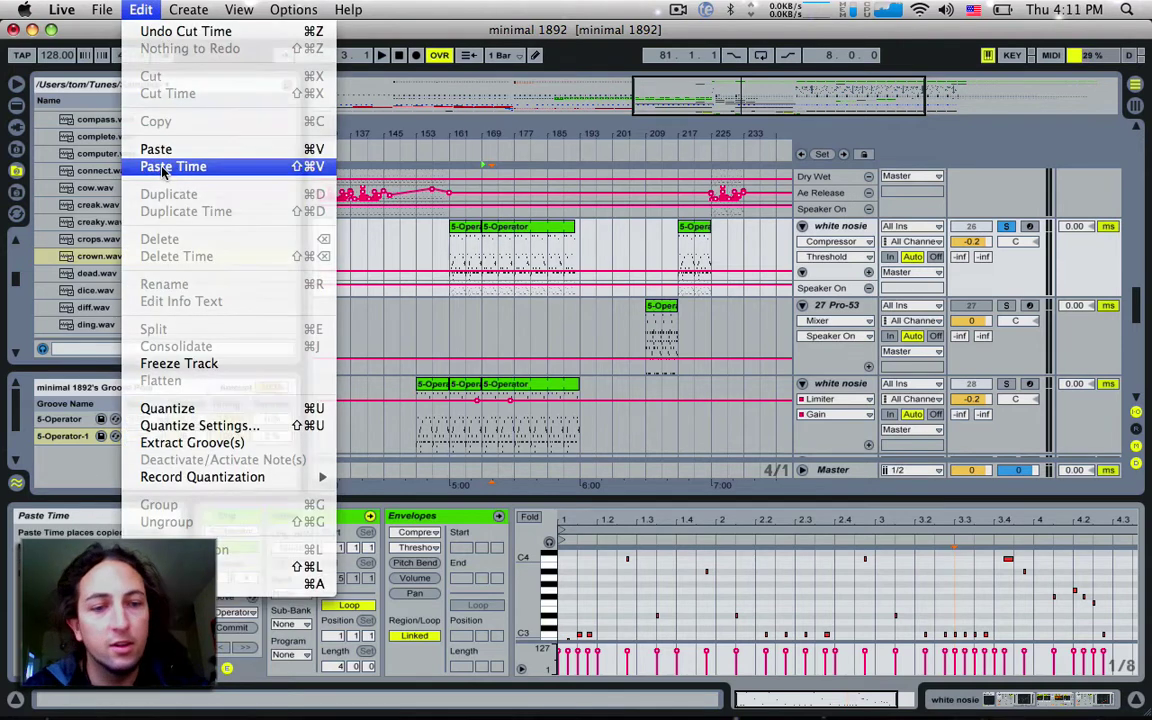
click(172, 166)
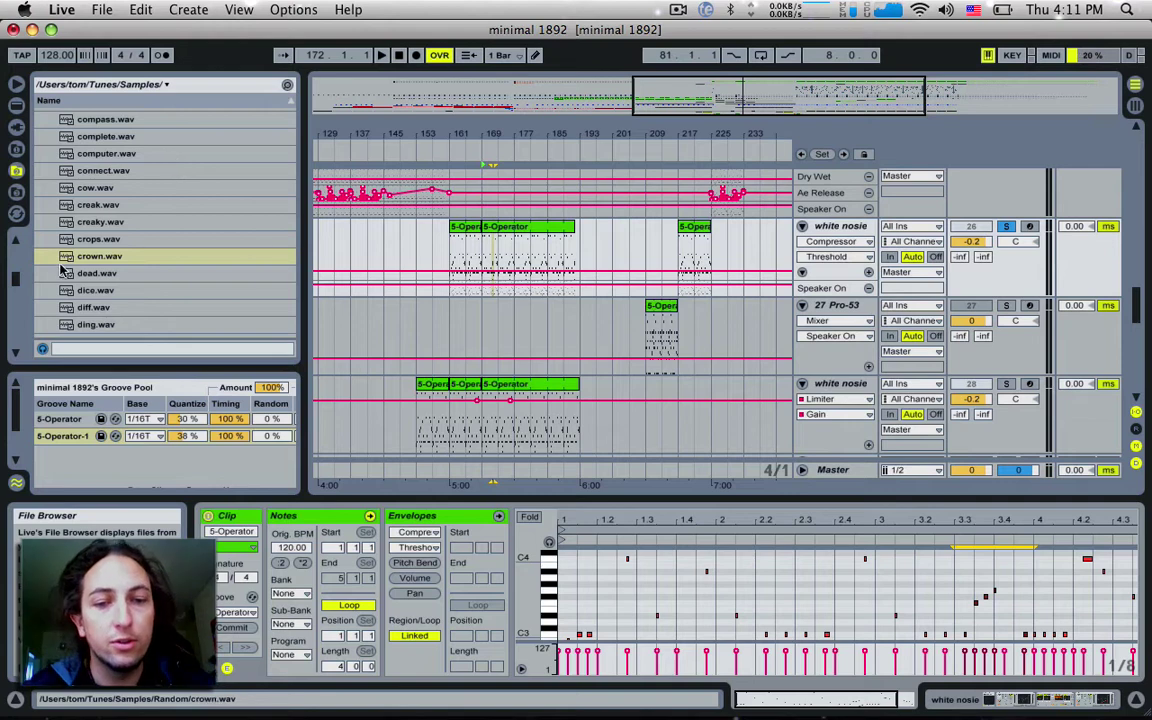
key(space)
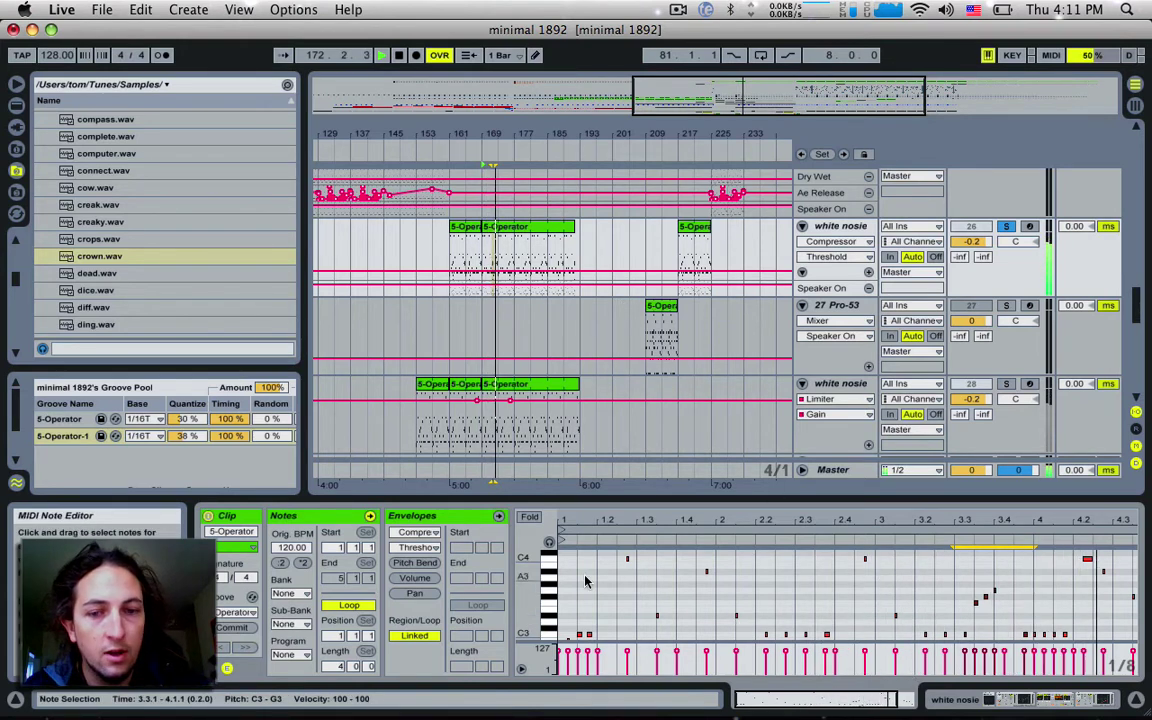
key(space)
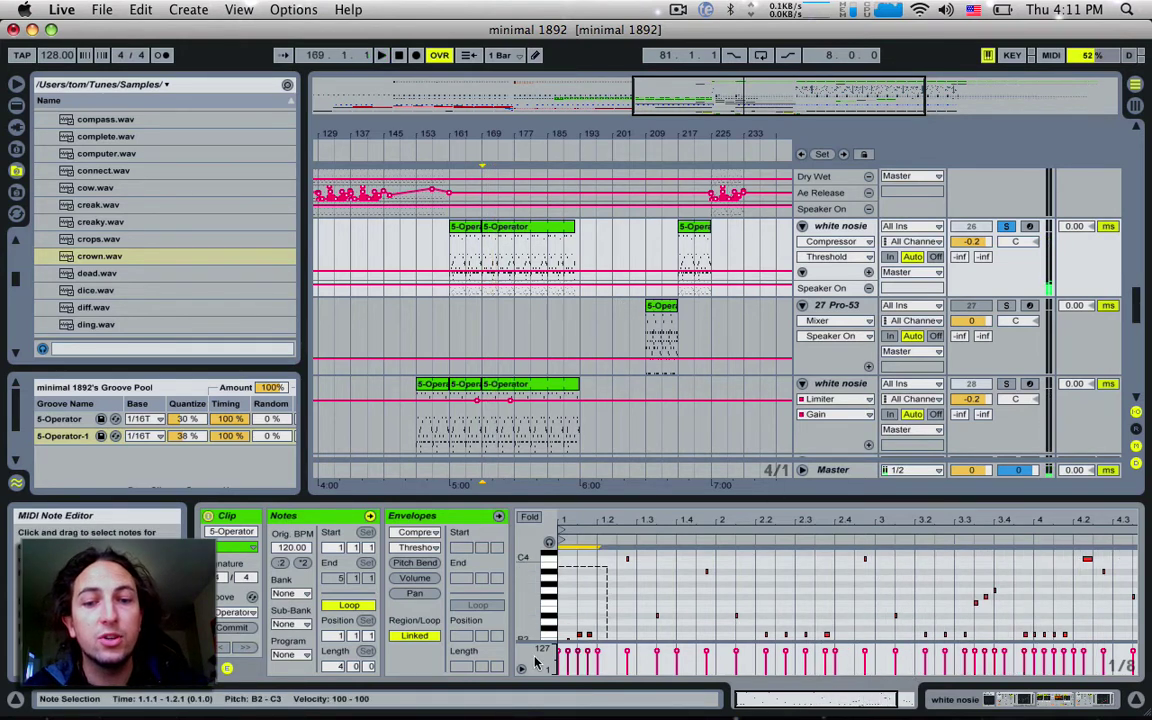
- Duplicate the time of the clip's first beat (1.1.1 to 1.2.1) several times, and unsolo the white nosie track 26
click(138, 9)
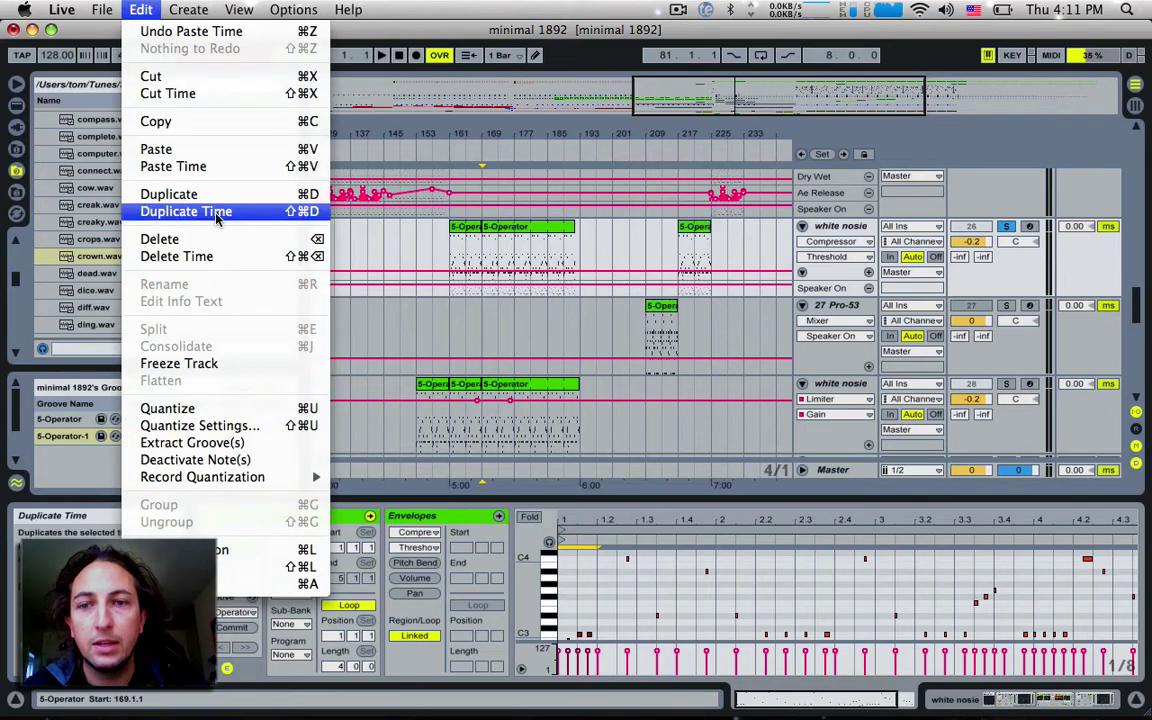
click(216, 212)
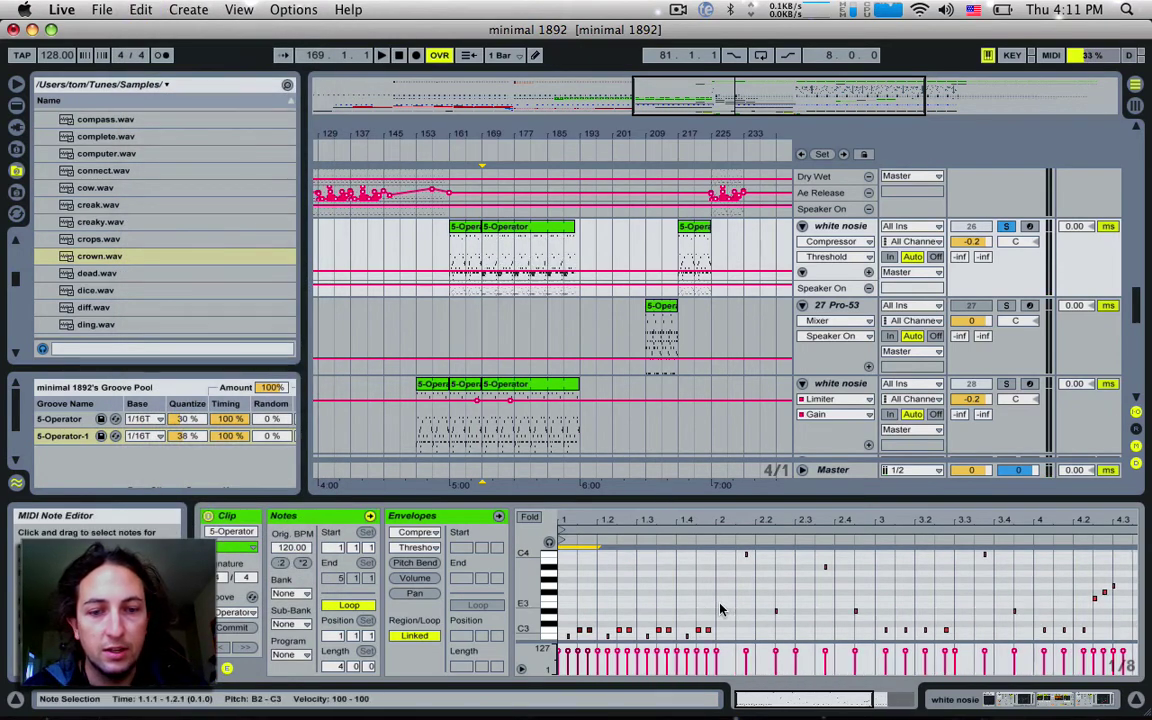
key(super+shift+d)
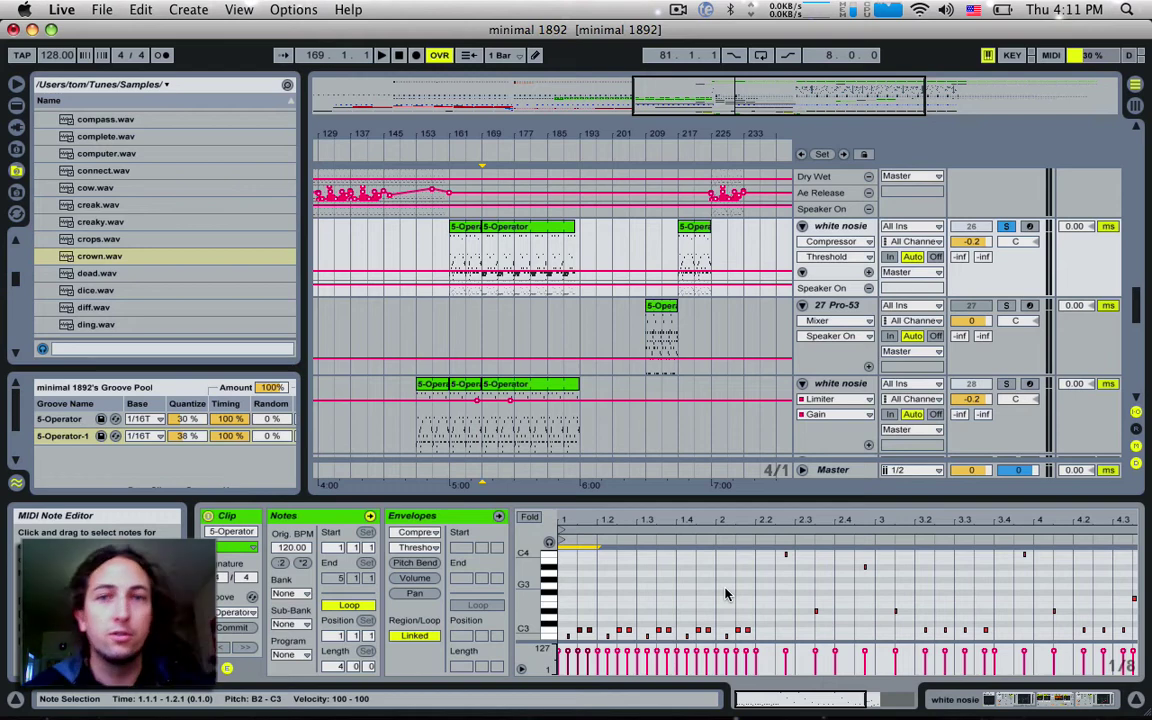
key(space)
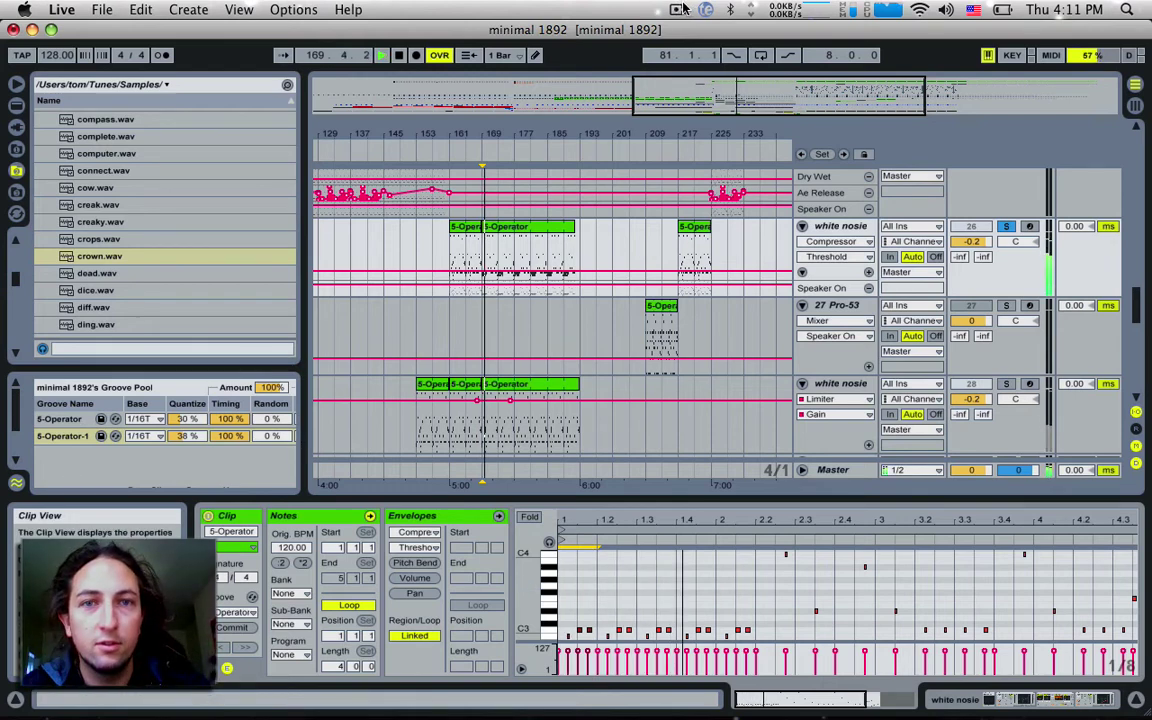
click(1006, 227)
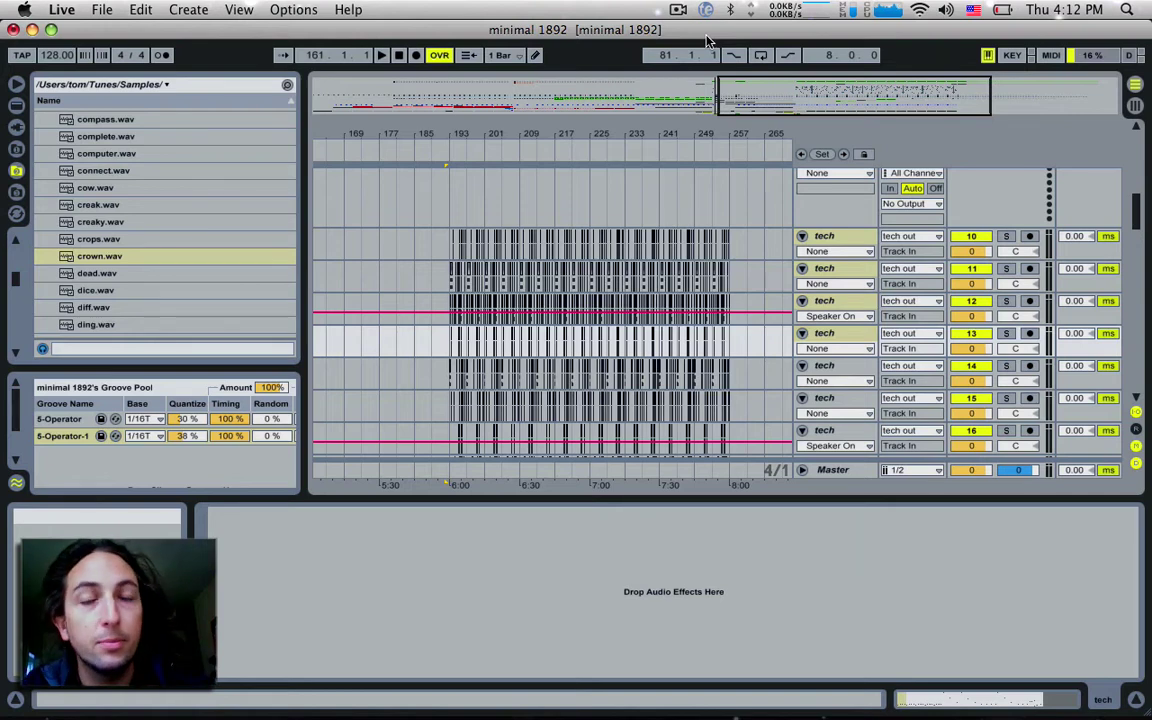
- Freeze tech tracks 10 to 13 and the non-adjacent tech track 15 together
click(823, 236)
shift+click(837, 333)
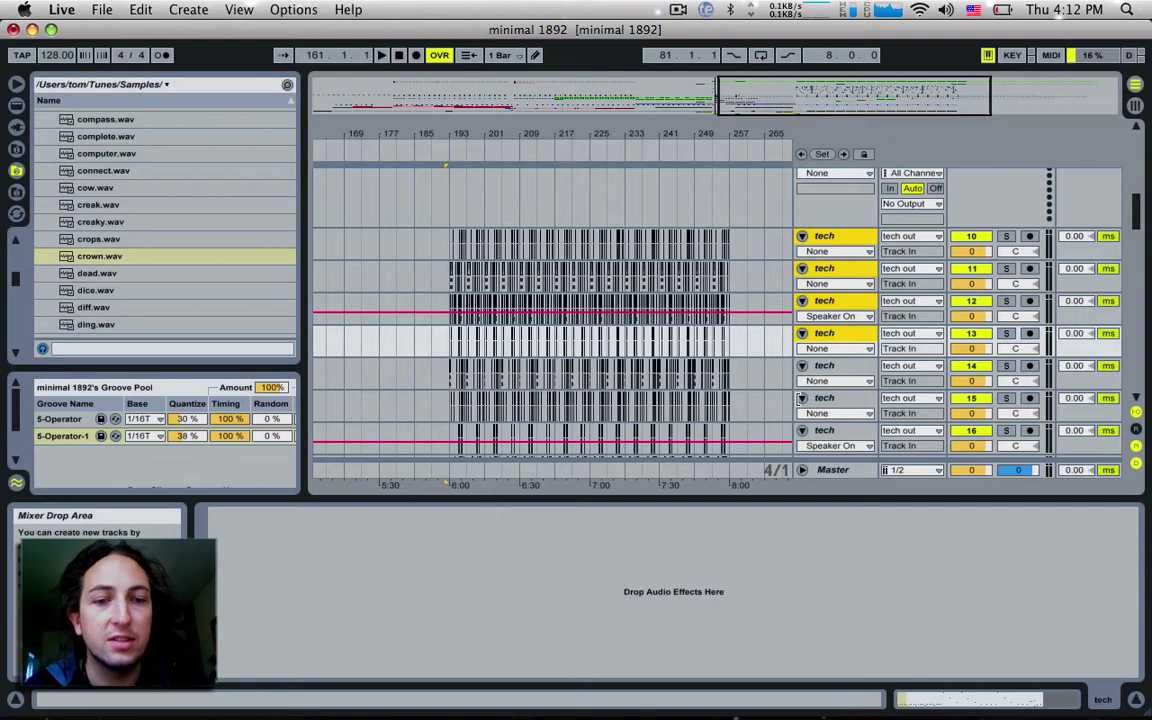
super+click(818, 399)
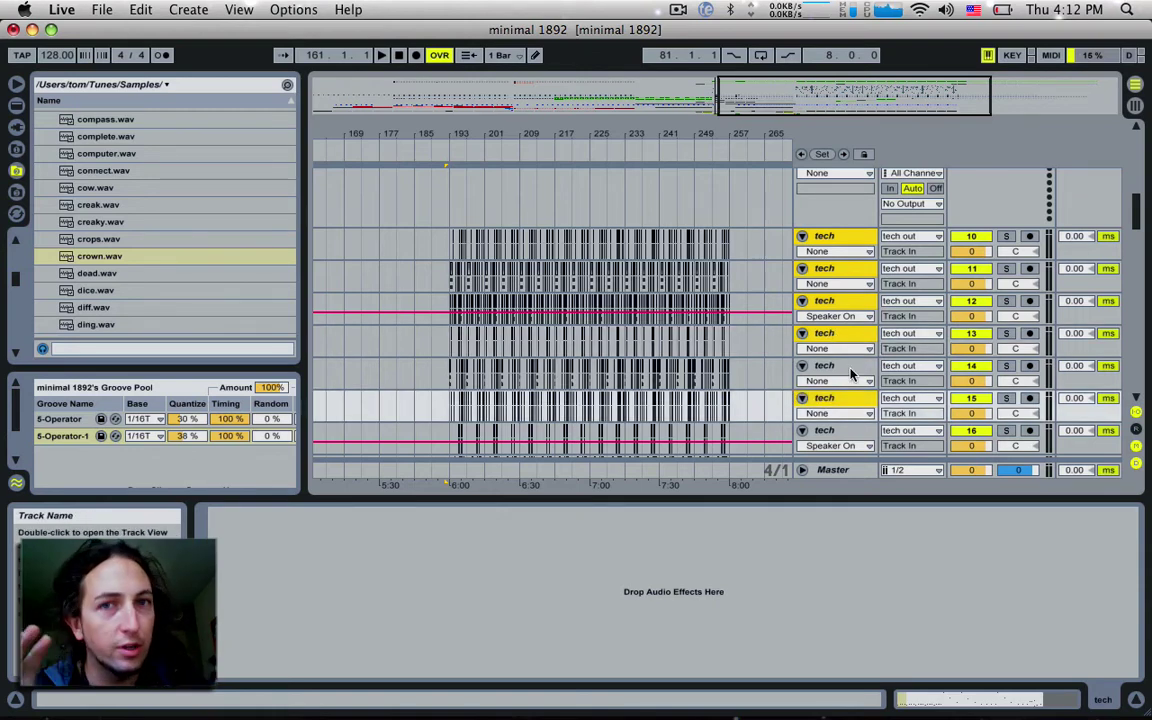
right_click(843, 368)
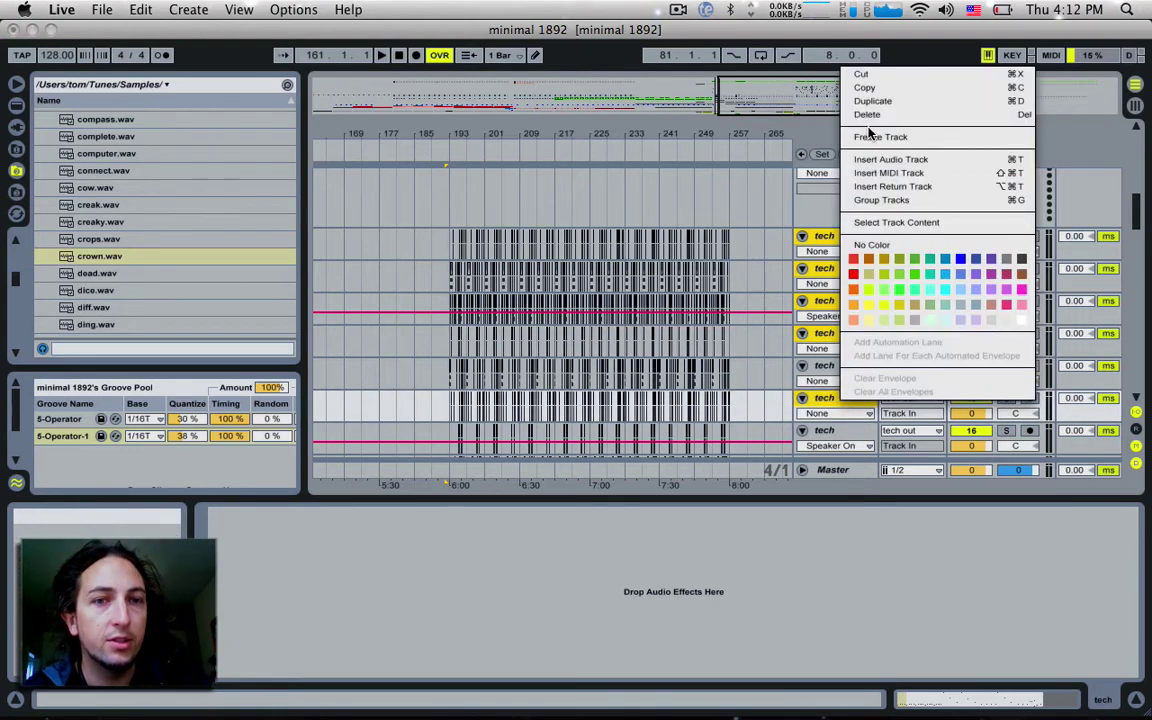
click(873, 139)
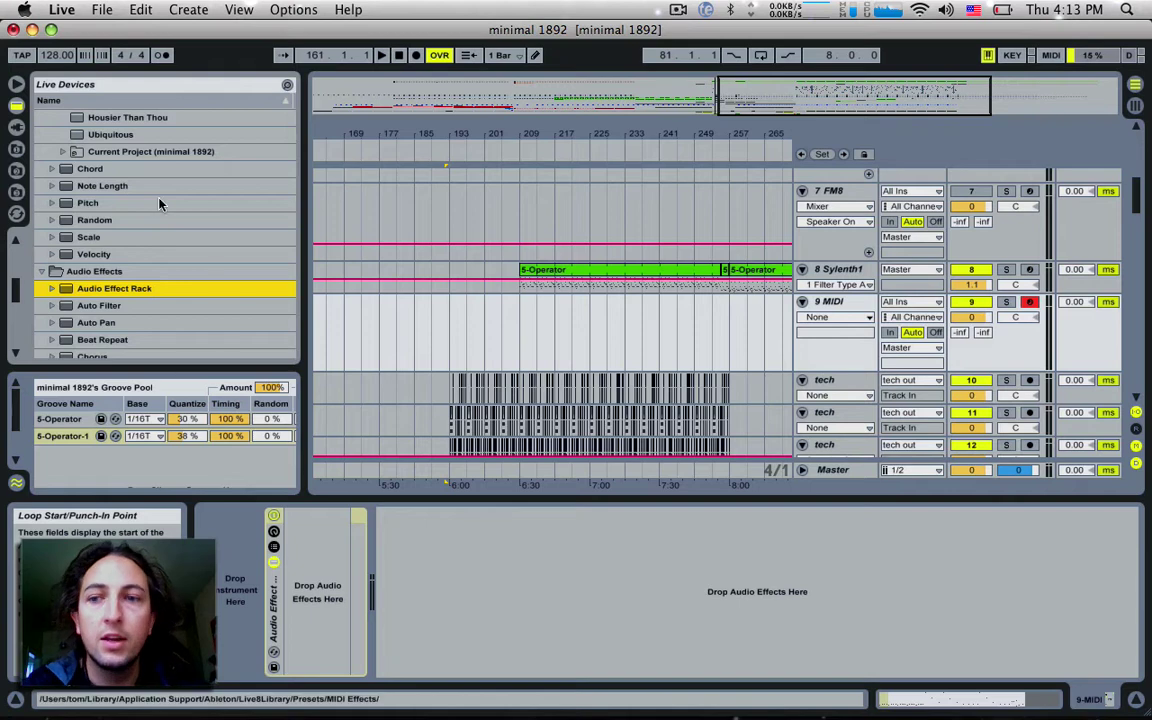
- Add Auto Filter, Auto Pan and Beat Repeat as separate chains in the Audio Effect Rack and show its chain selector zones
click(73, 308)
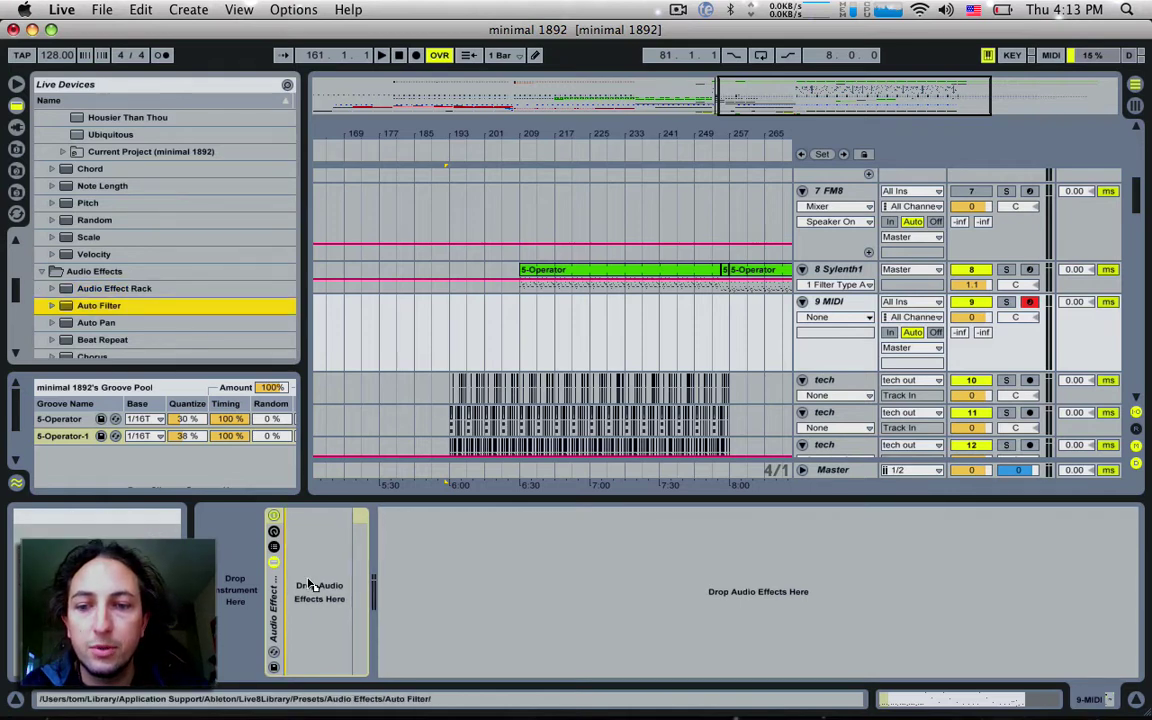
drag(86, 324, 357, 658)
drag(107, 339, 365, 625)
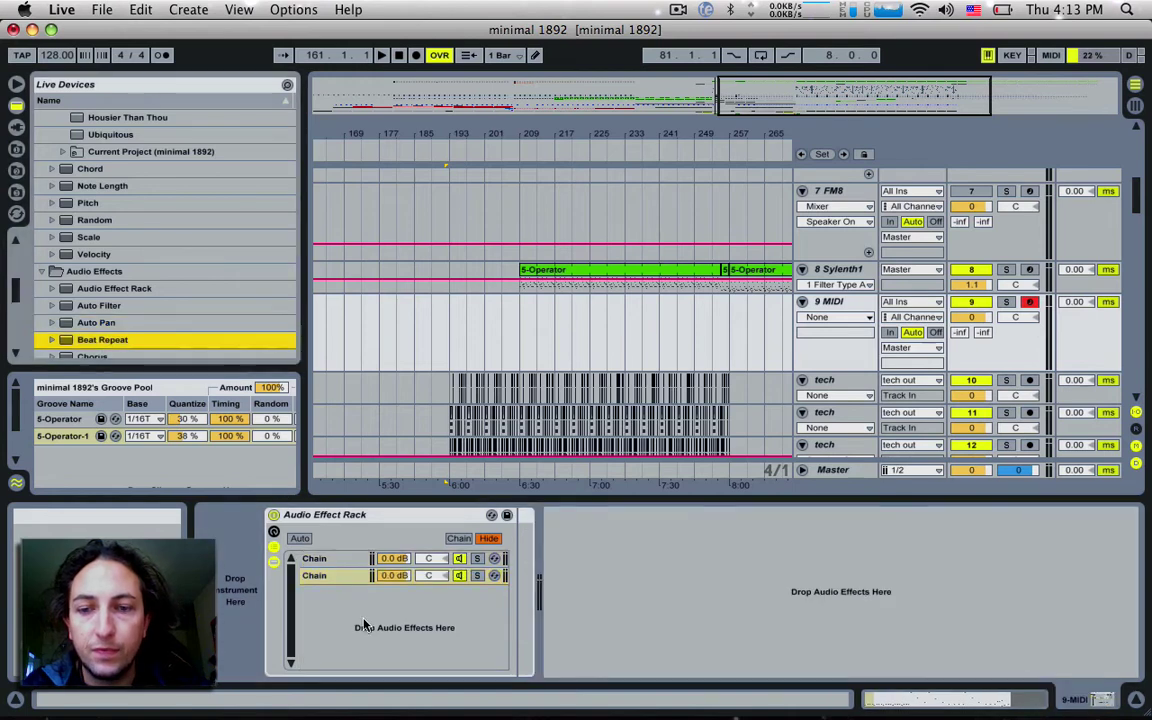
key(Return)
click(460, 538)
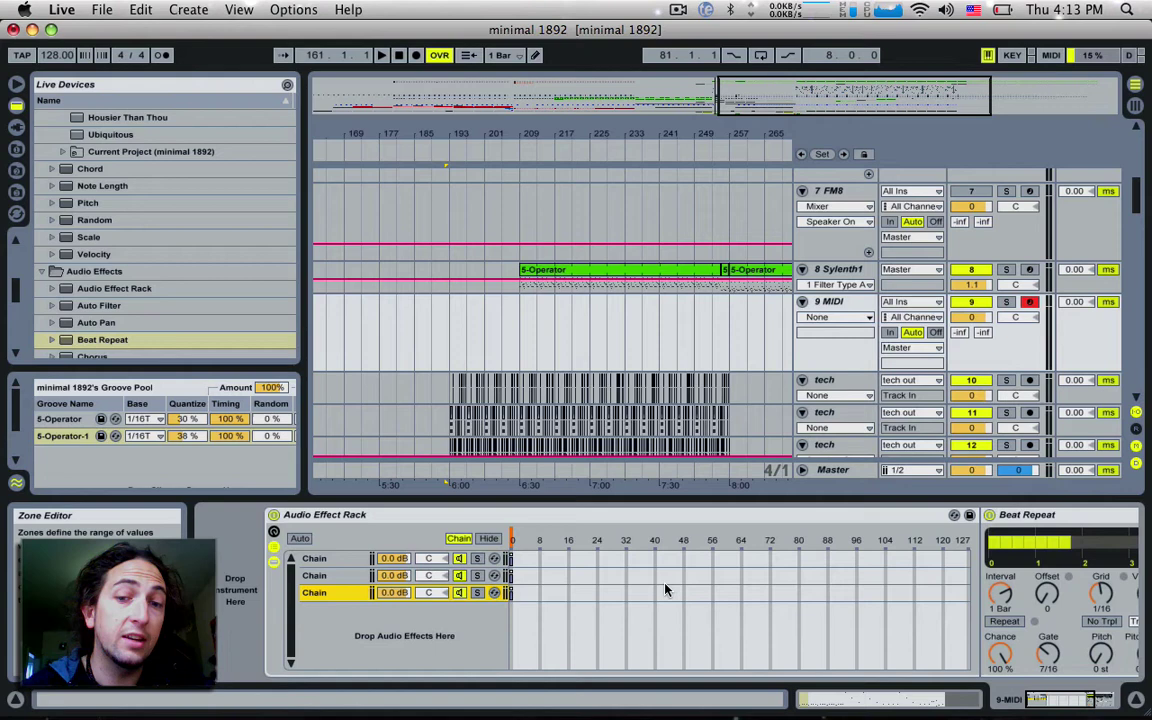
- Extend the zones of all three chains across the full 0 to 127 range and distribute their ranges equally
click(522, 560)
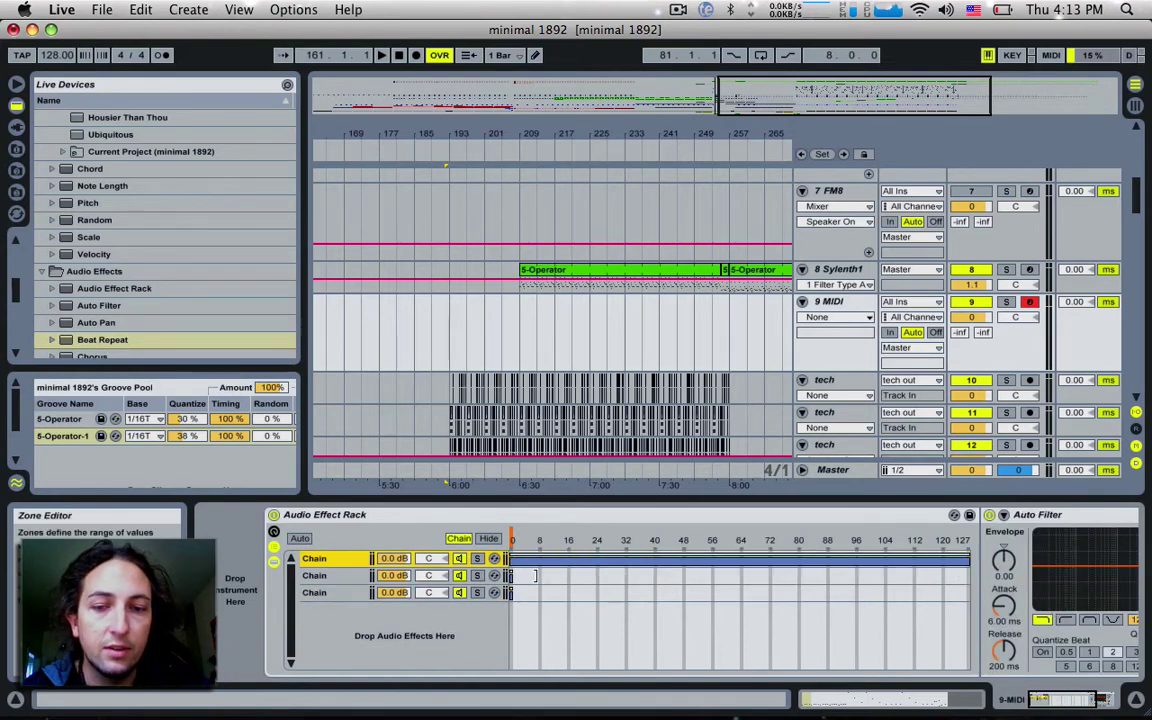
click(518, 577)
drag(512, 596, 972, 600)
right_click(810, 584)
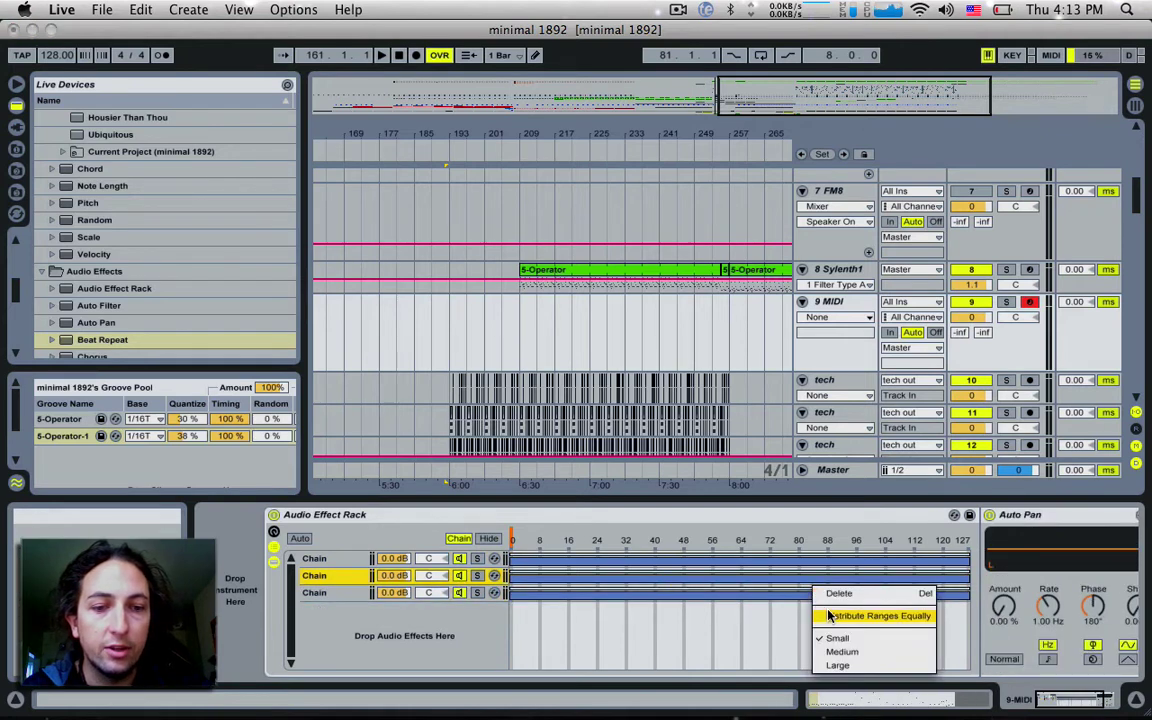
click(829, 617)
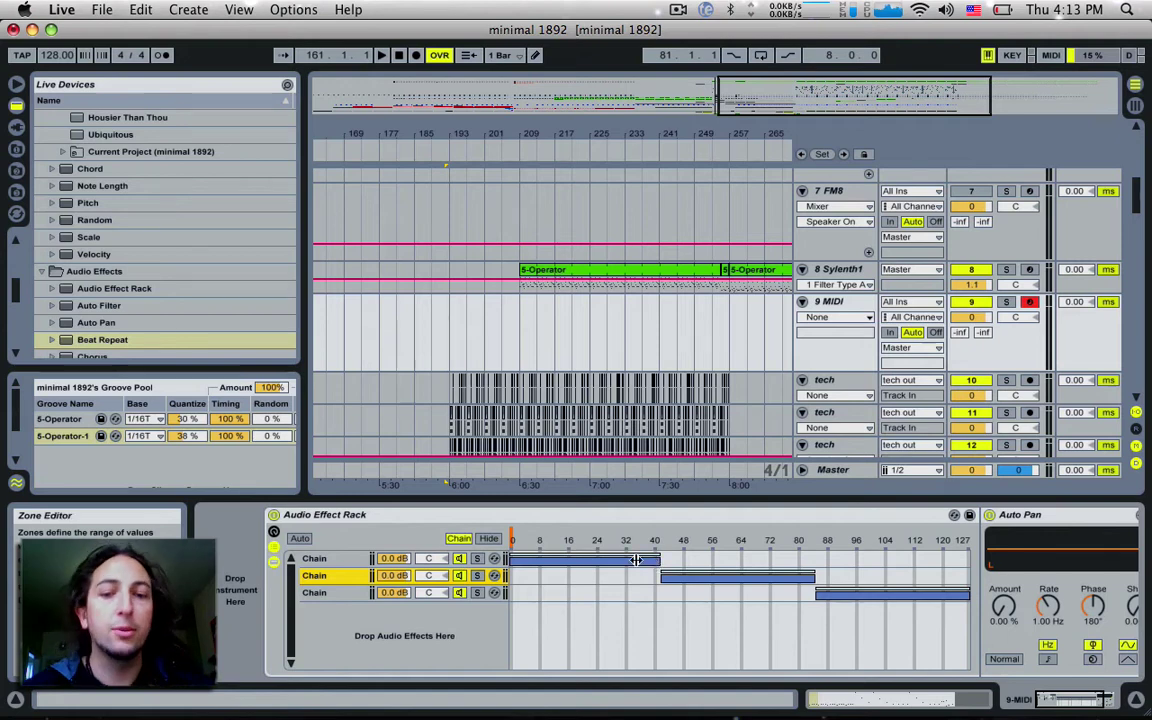
- Sweep the rack's chain selector through the three chain zones and return it to 0
drag(512, 538, 673, 540)
drag(967, 539, 511, 539)
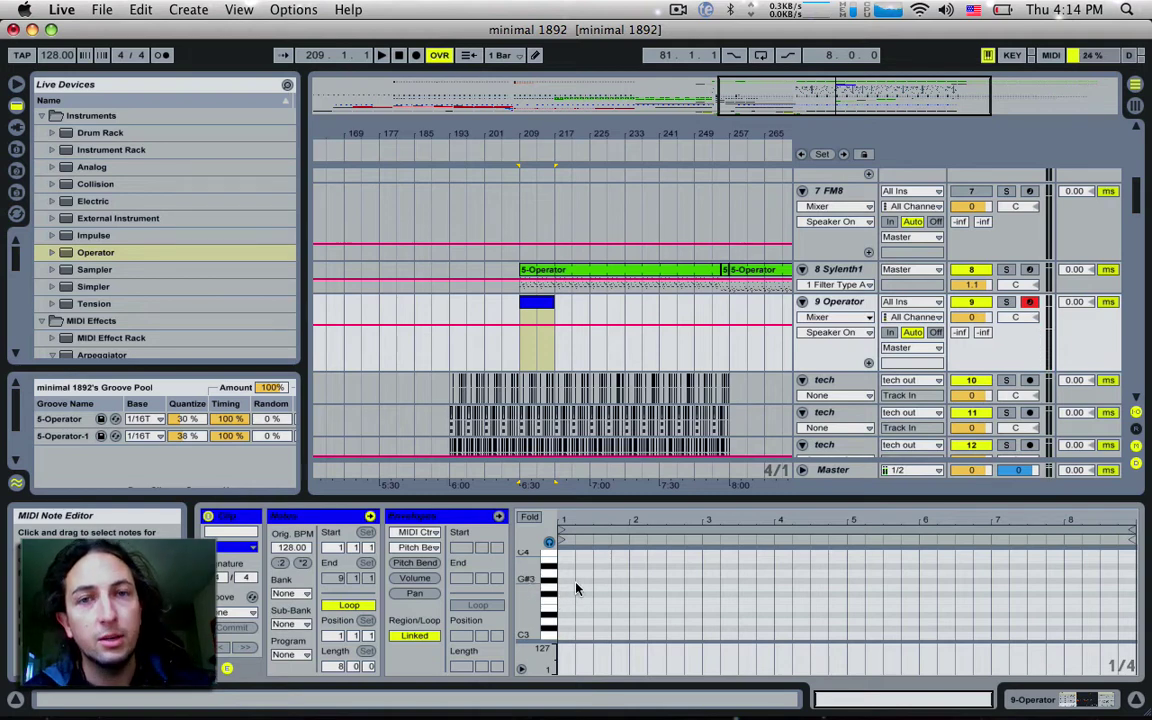
- Step-enter a one-beat G3 note at 1.1.1 in the empty clip on the Operator track
key(f)
key(g)
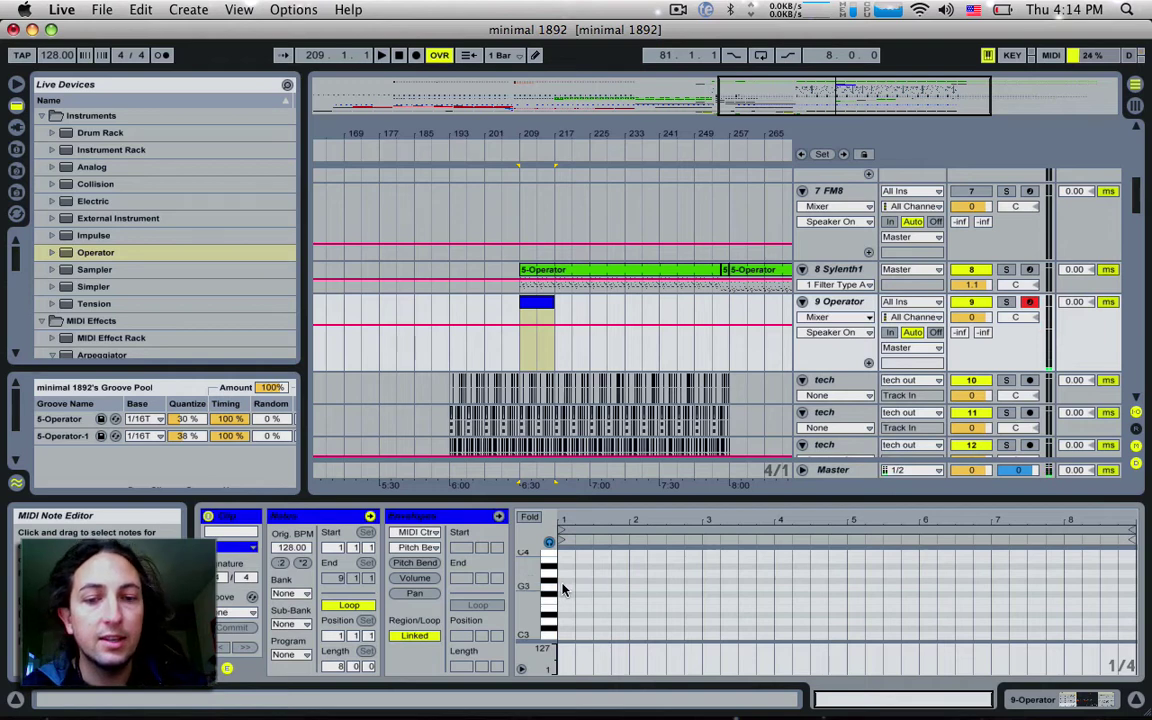
click(563, 590)
key(g)
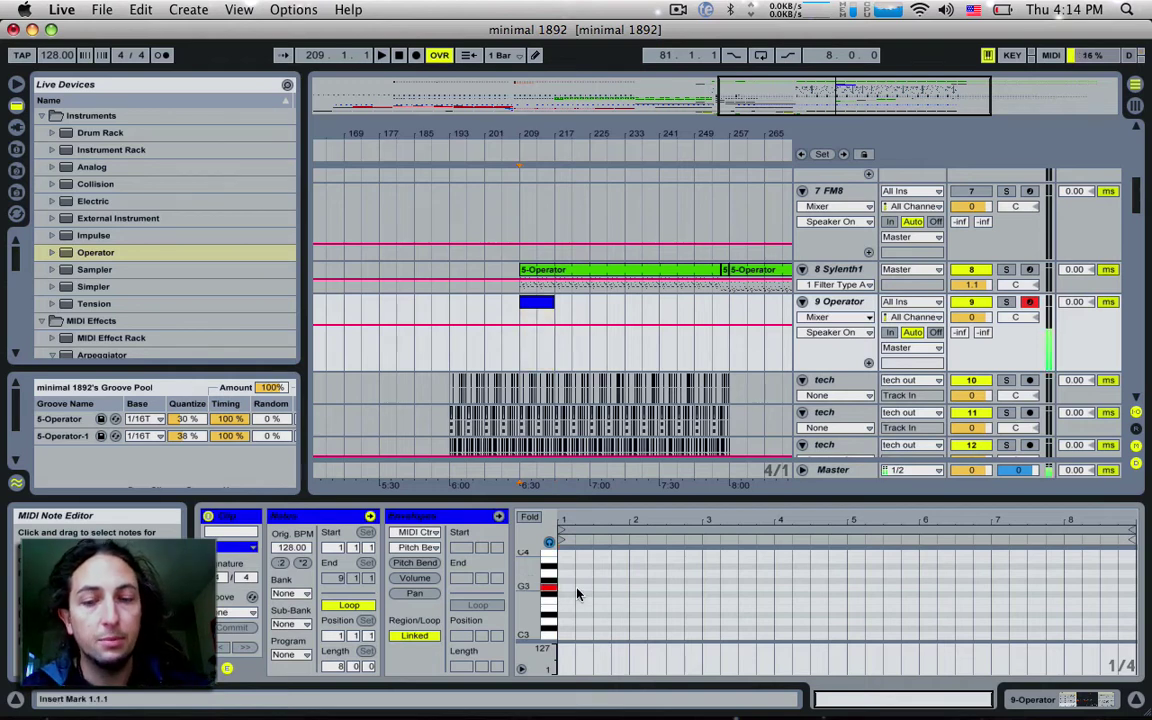
key(Right)
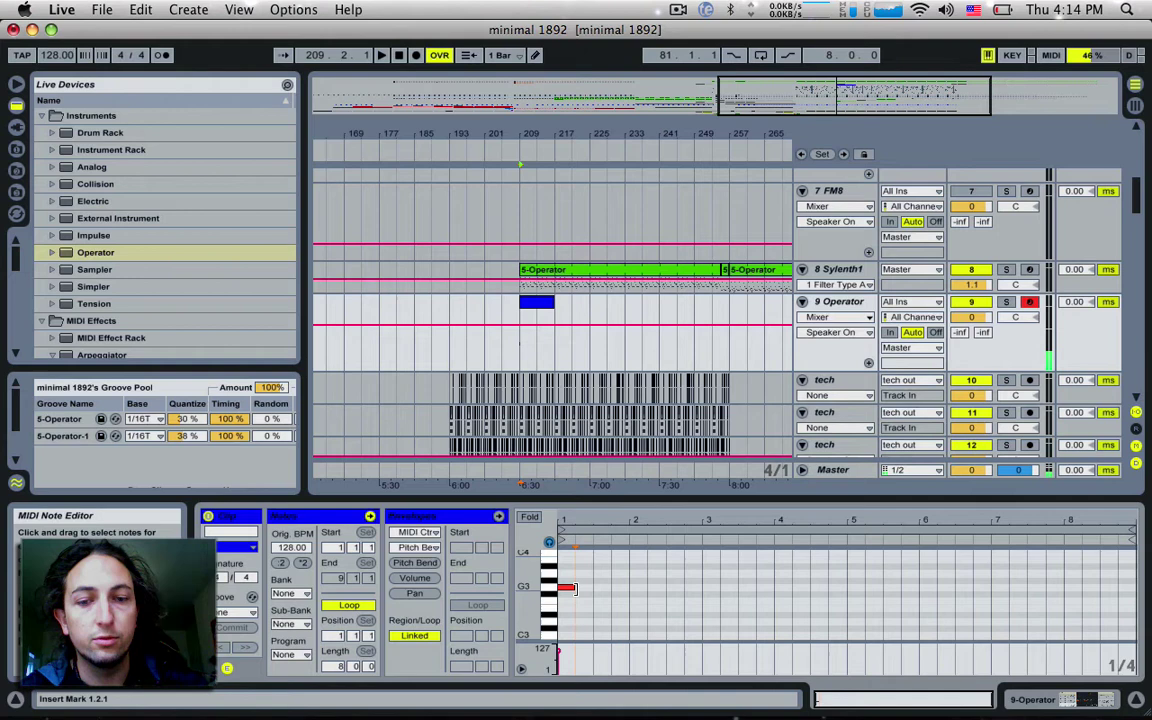
- Step-enter one-beat notes D#3 at 1.4.1, D3 at 2.1.1 and C3 at 2.2.1, leaving a two-beat rest before them
key(Right)
key(Right)
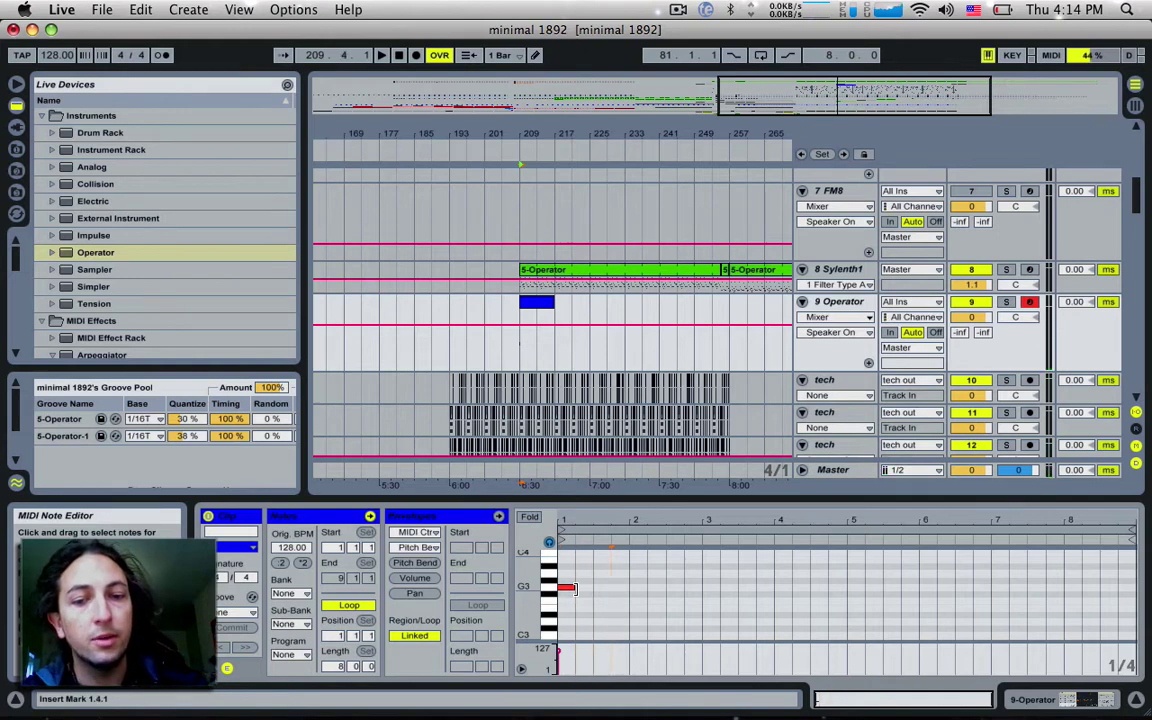
key(f)
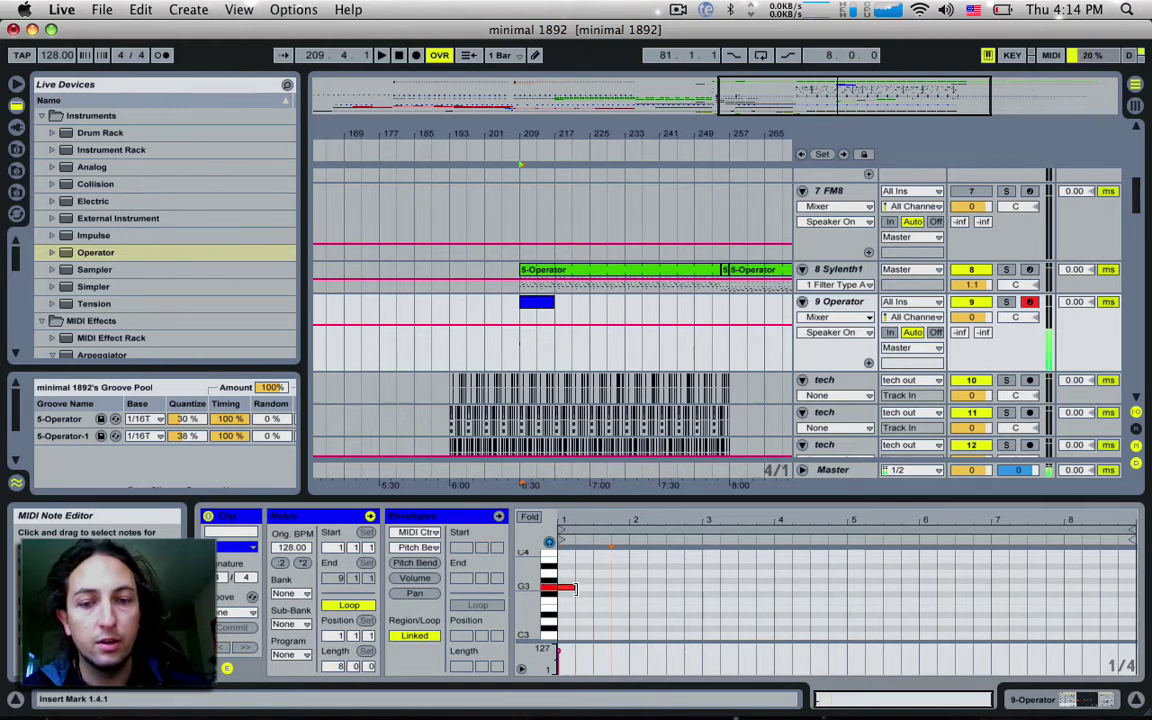
key(e)
key(Right)
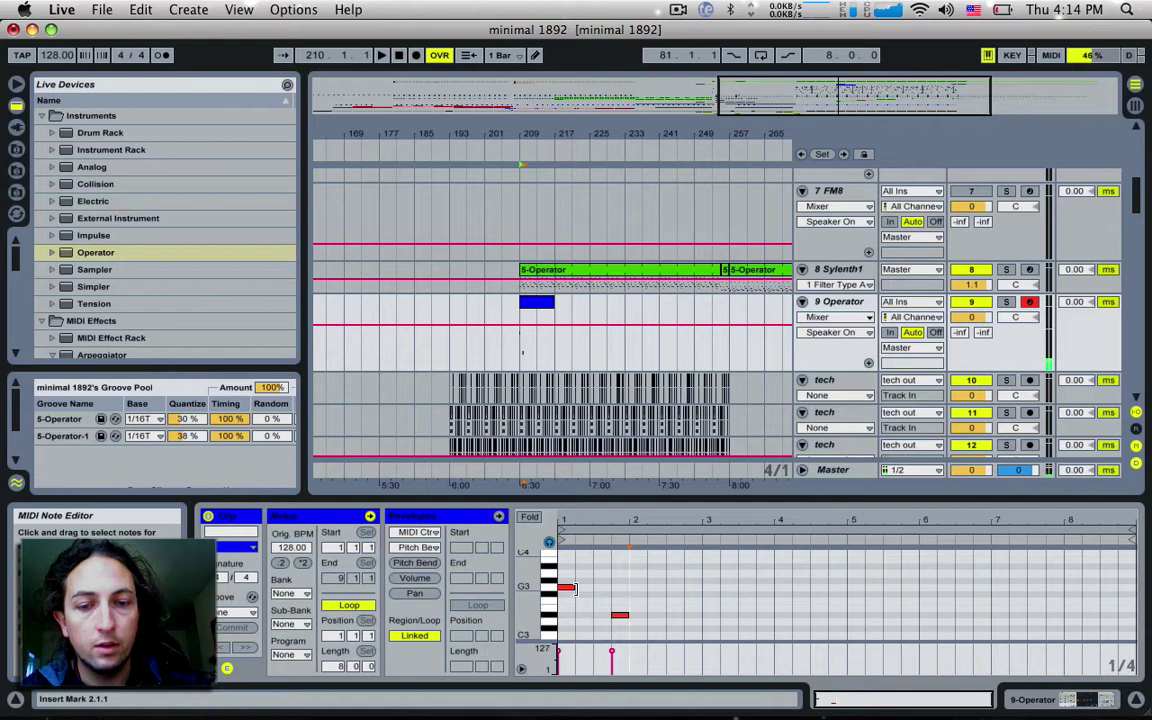
key(s)
key(s)
key(Right)
key(a)
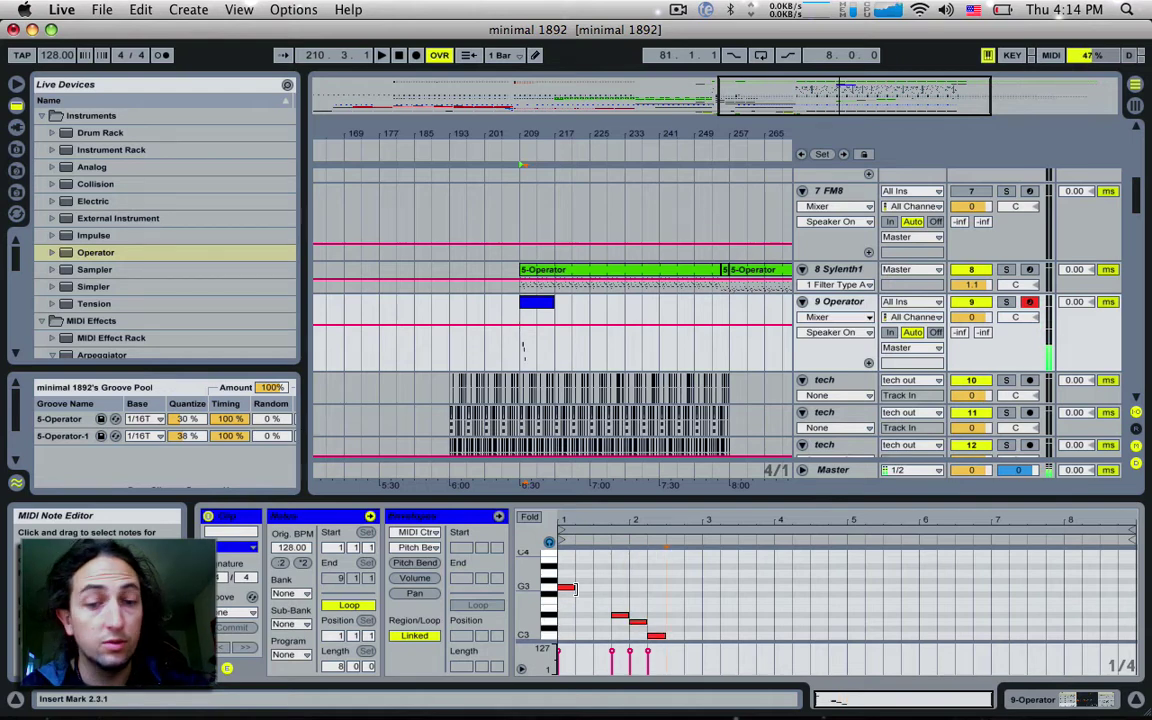
key(Right)
- Step-enter a C3, D#3 and G3 chord at 2.3.1, holding C3 for one beat, D#3 for two and G3 for three
key(a)
key(e)
key(g)
key(Right)
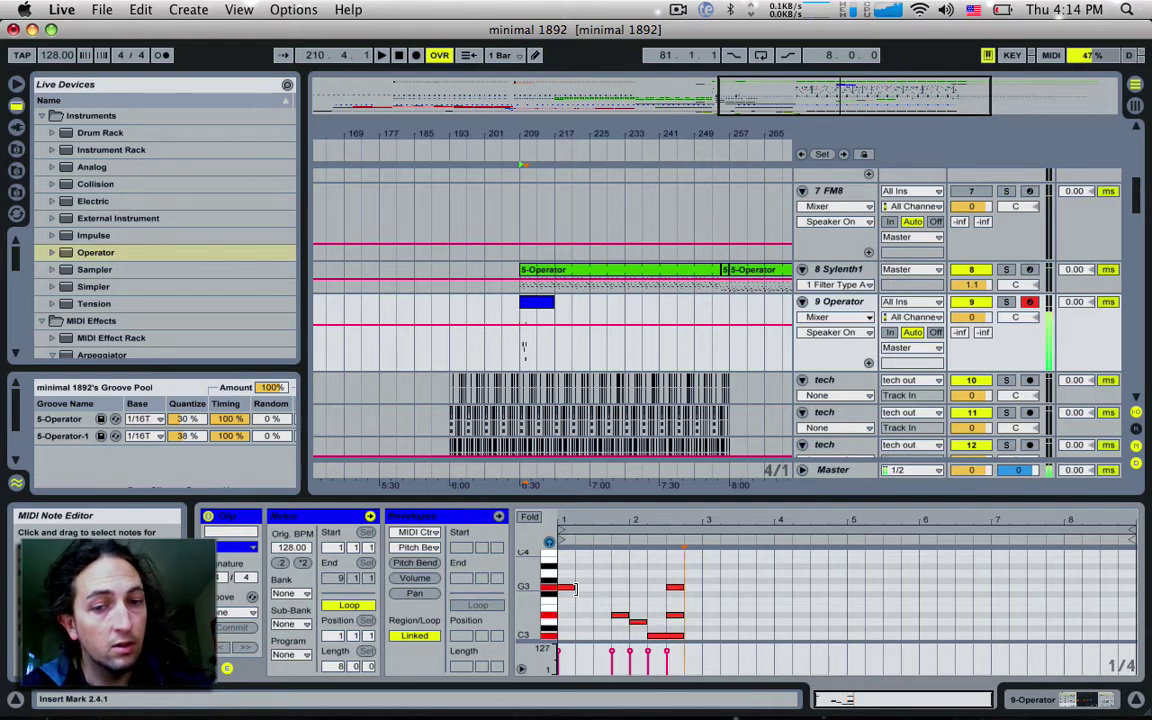
key(Right)
key(Right)
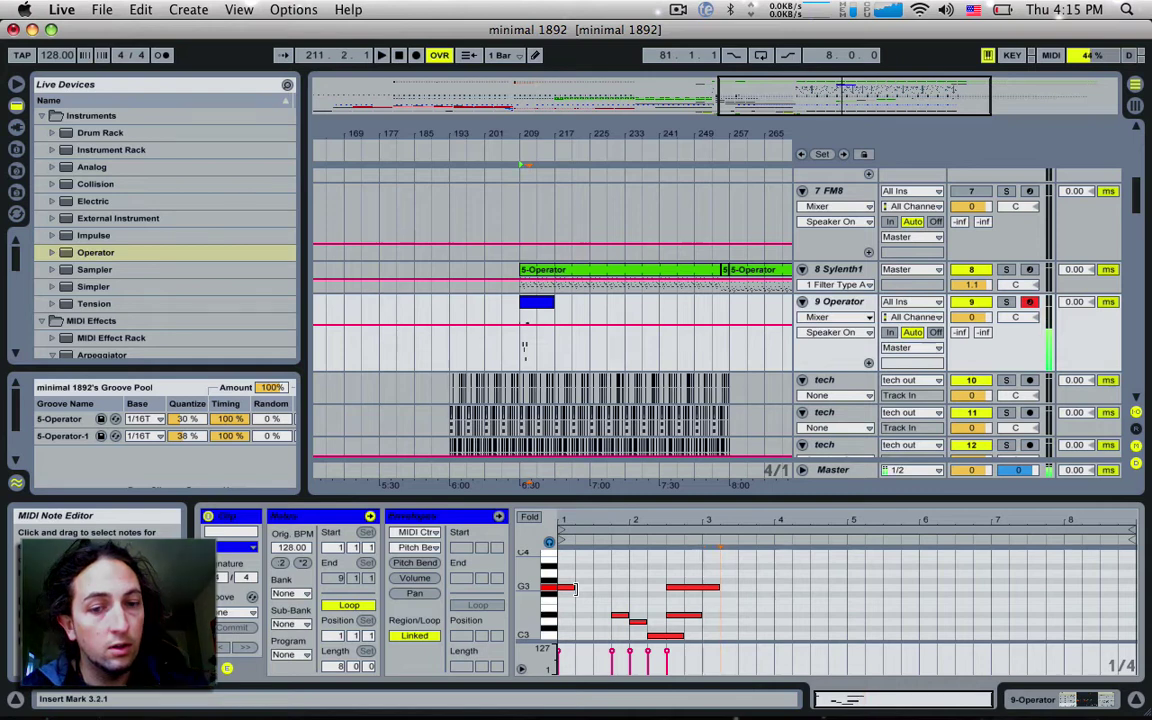
- Step-enter one-beat notes G3 at 3.4.1 and A3 at 4.1.1 after a two-beat rest
key(Right)
key(Right)
key(g)
key(Right)
key(h)
key(Right)
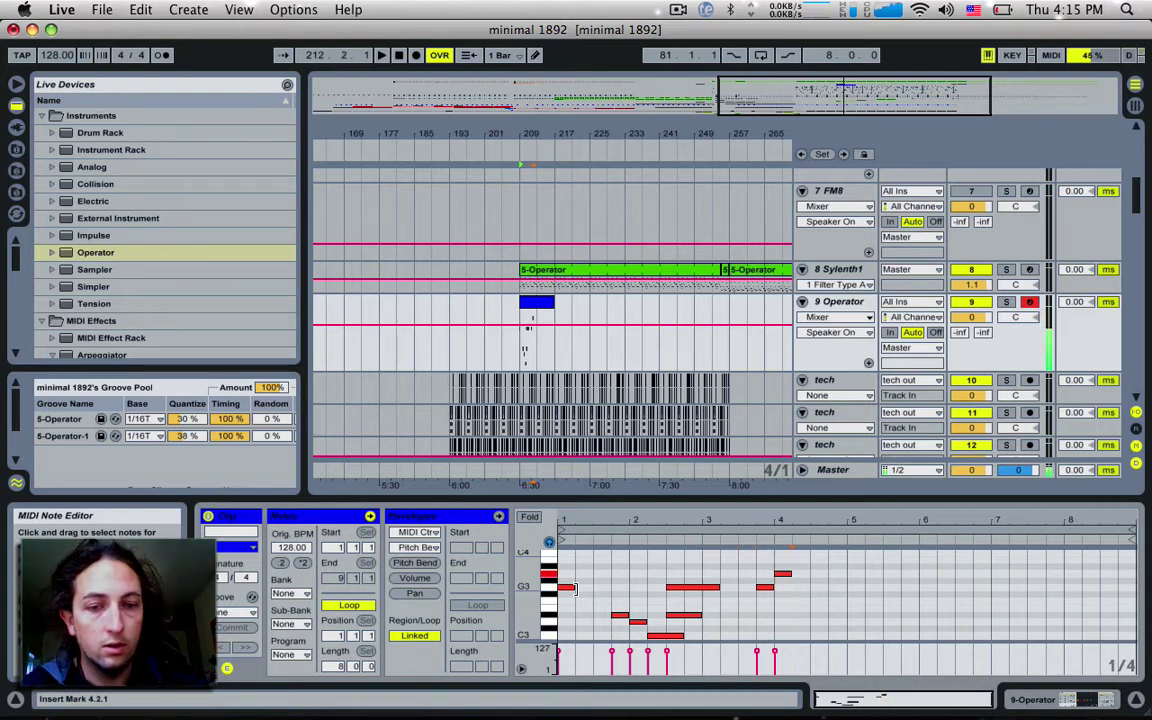
- Step-enter one-beat notes A#3 at 4.2.1, A3 at 4.3.1 and G3 at 4.4.1
key(u)
key(Right)
key(h)
key(Right)
key(g)
key(Right)
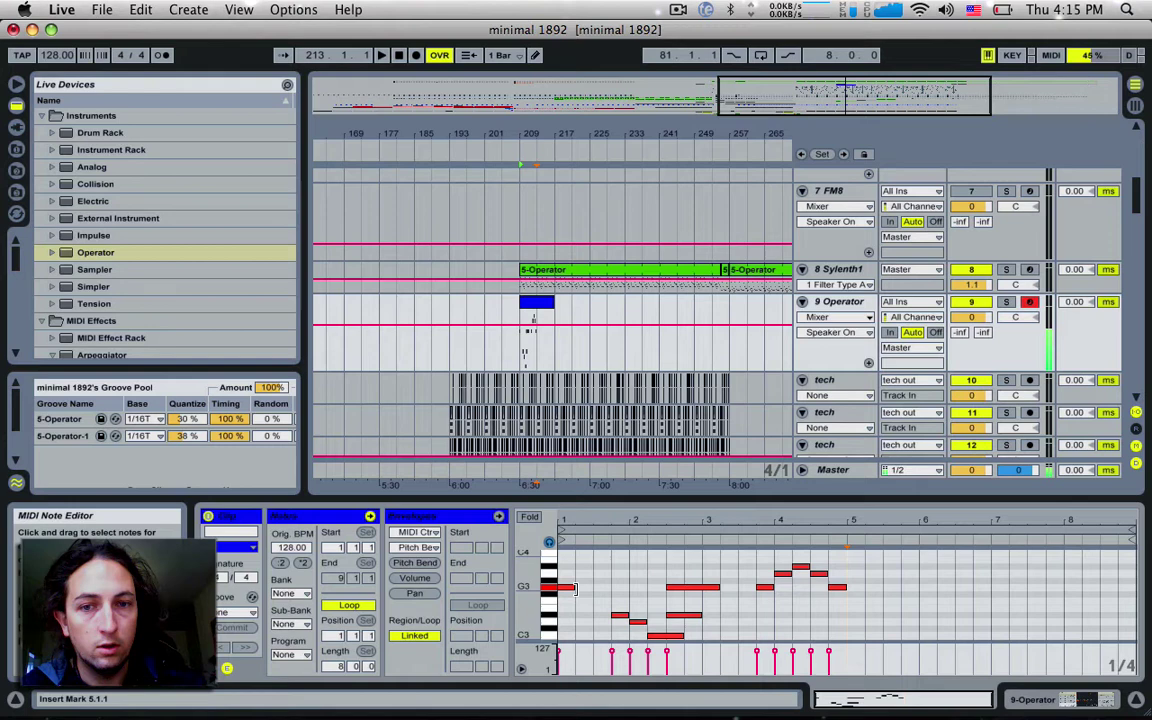
- Solo the Operator track and play back the step-entered melody
click(1006, 302)
key(space)
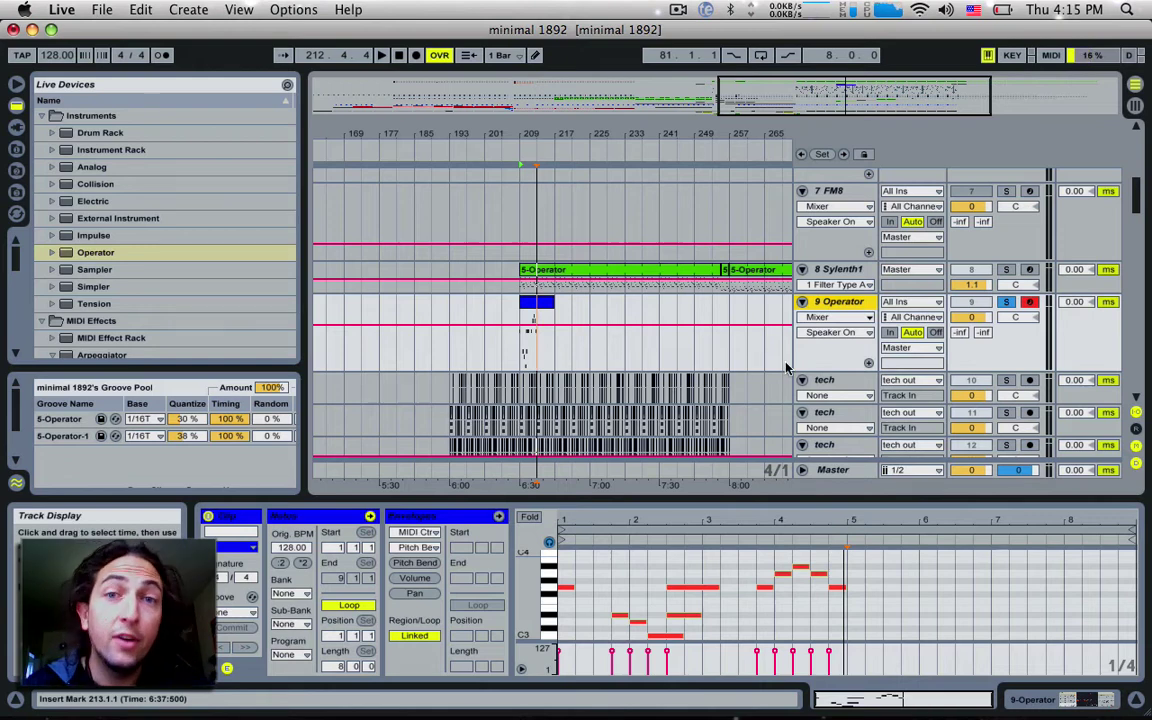
- Select the notes between 1.4.1 and 3.2.1 and draw a rising velocity ramp across them
click(620, 557)
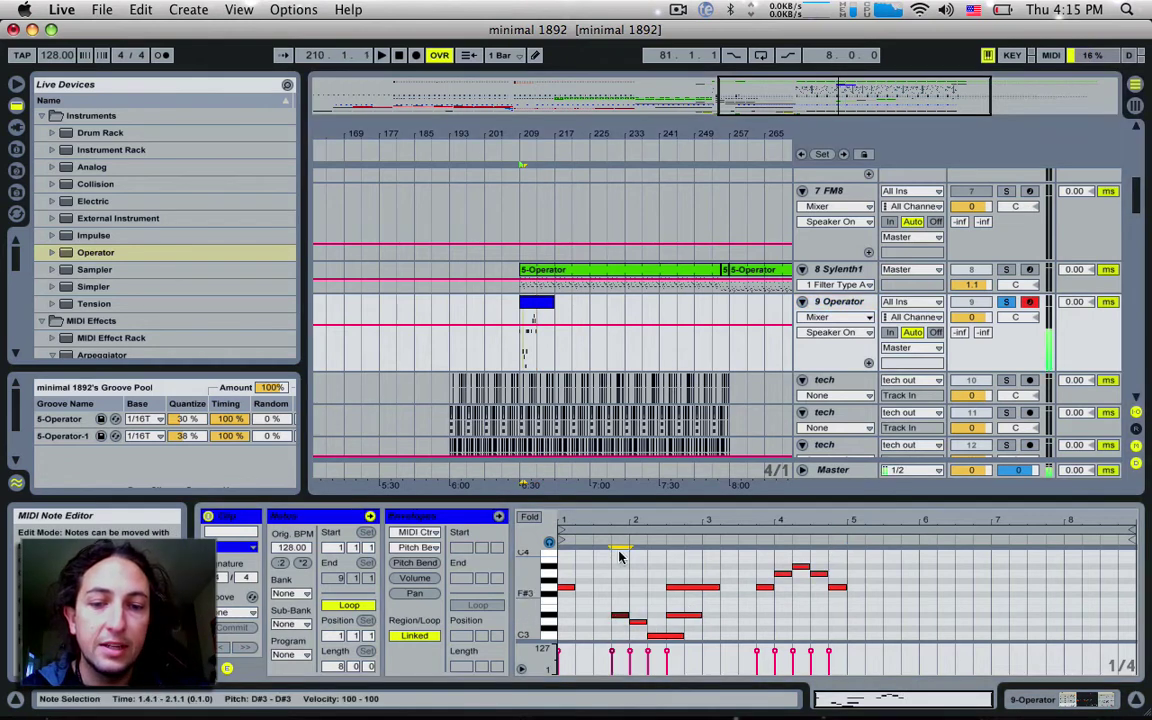
drag(620, 557, 700, 642)
key(space)
key(space)
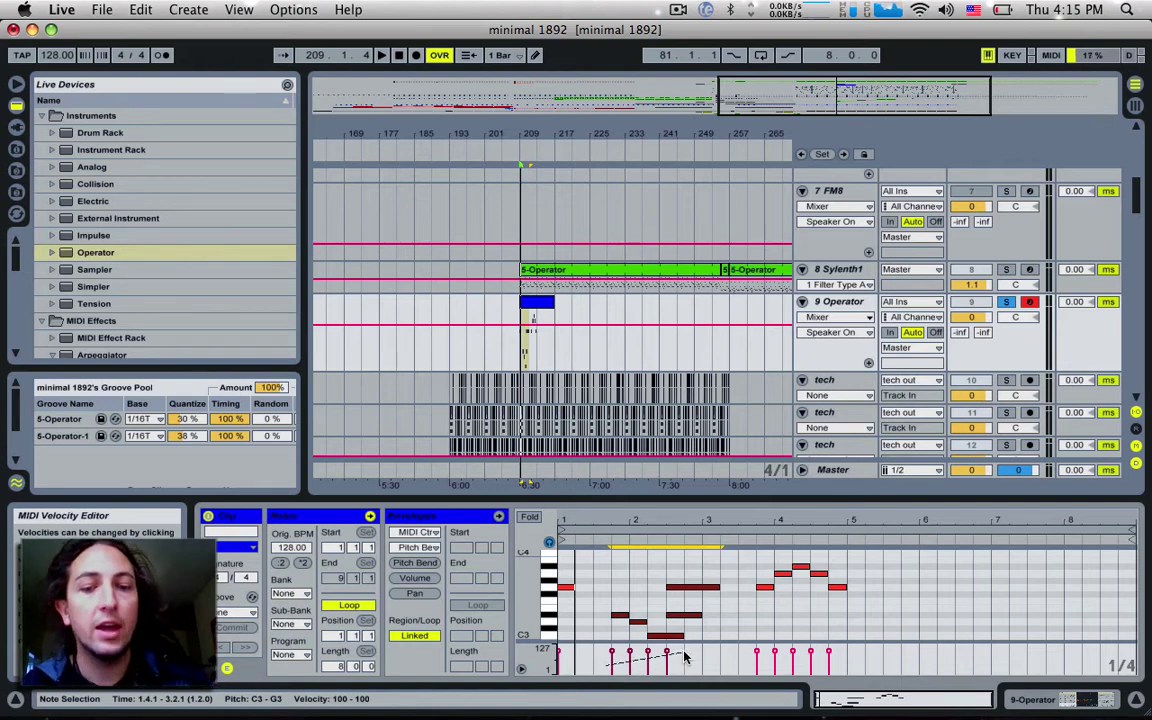
drag(684, 651, 684, 652)
drag(857, 655, 759, 687)
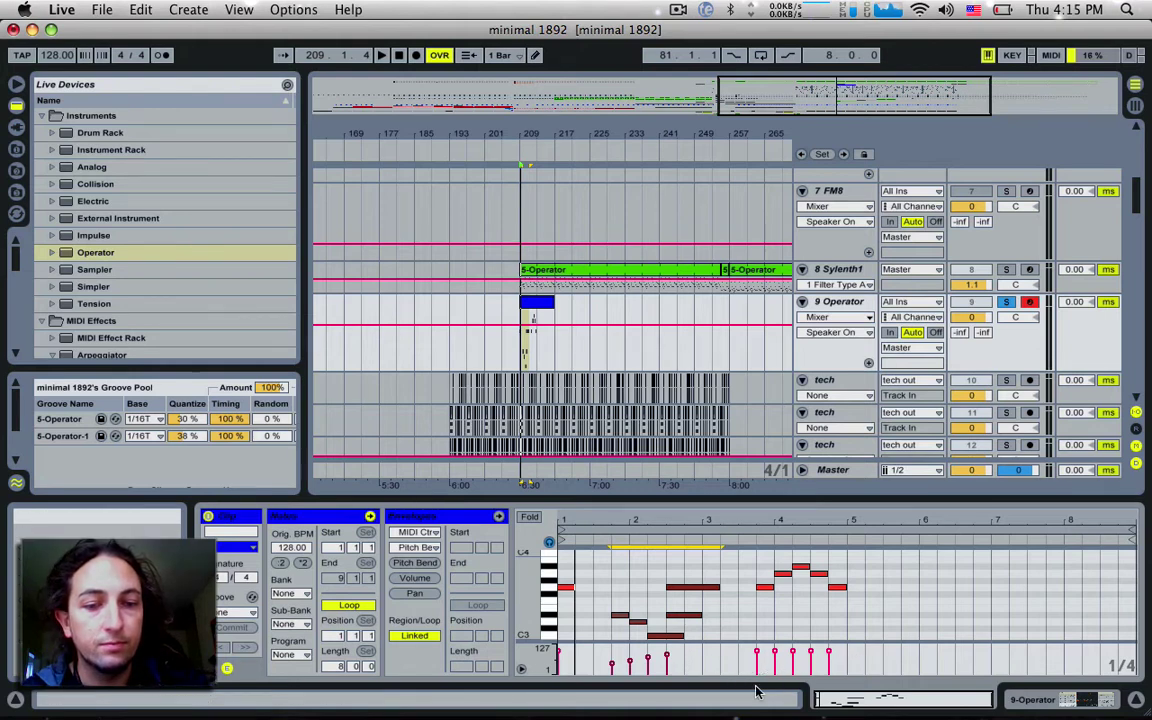
- Select the last five notes, from 3.4.1 to the end of bar 4, and draw a steep rising velocity ramp across them
click(748, 560)
drag(870, 616, 872, 617)
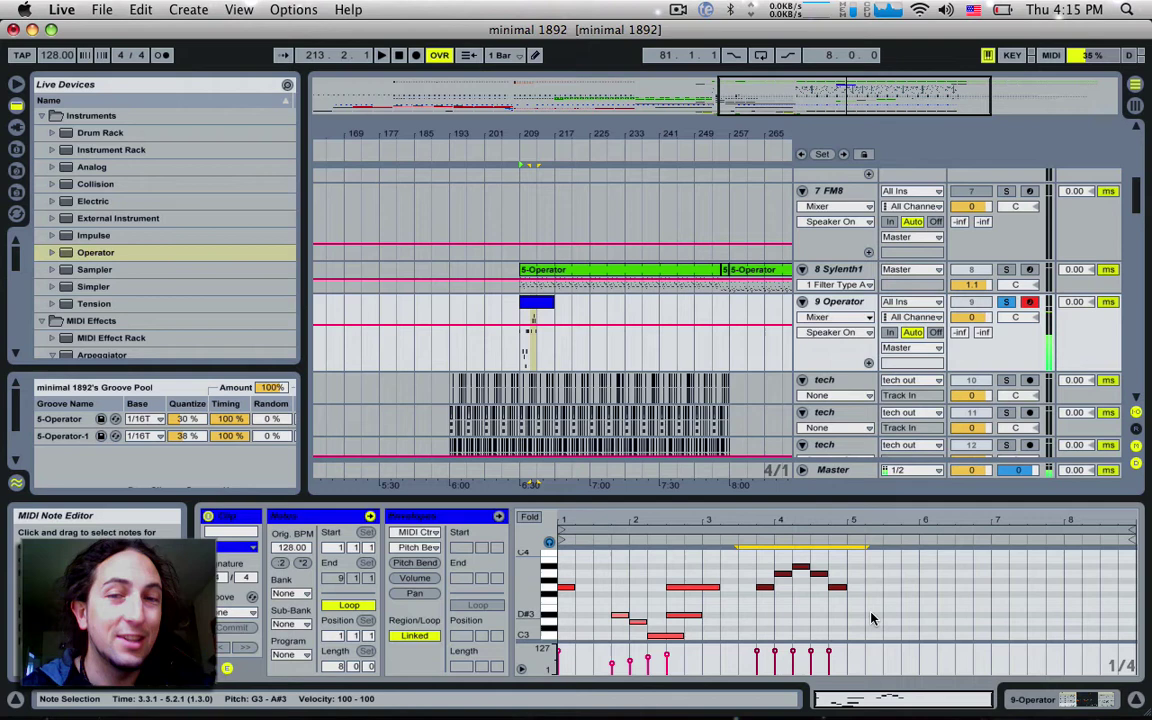
drag(838, 655, 748, 686)
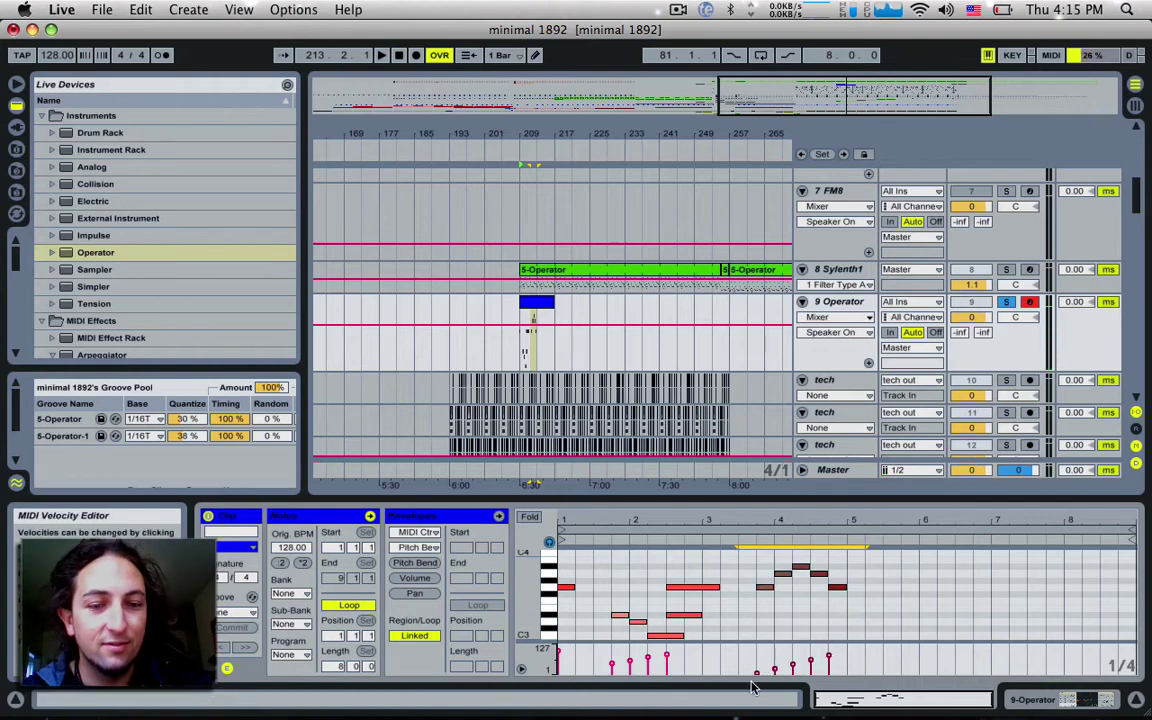
- Select only C3 at 2.2.1, G3 at 2.3.1 and both A3 notes in bar 4, and draw a nearly level velocity line across them
click(712, 636)
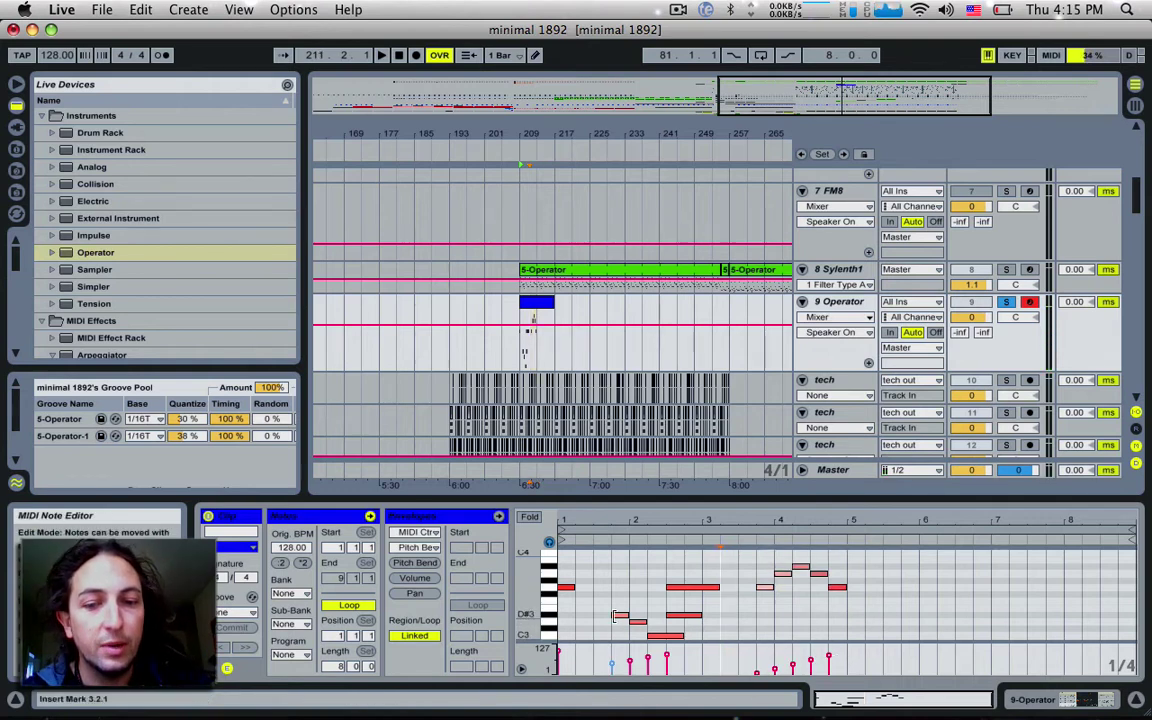
click(678, 635)
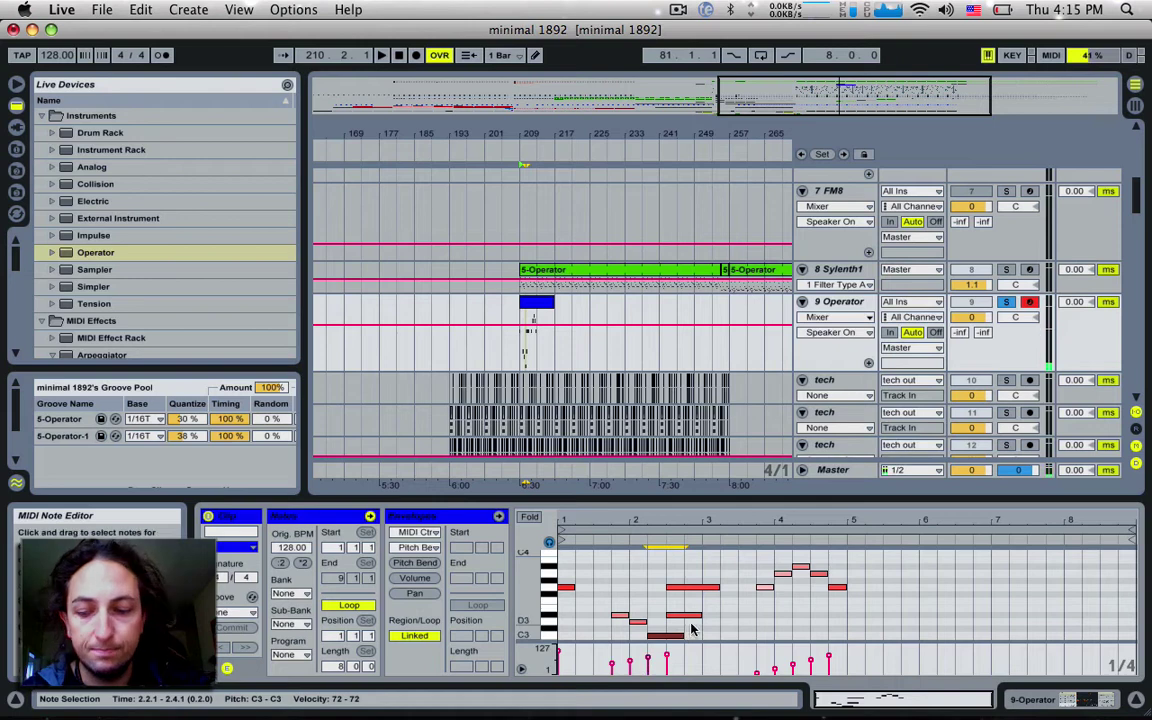
shift+click(713, 589)
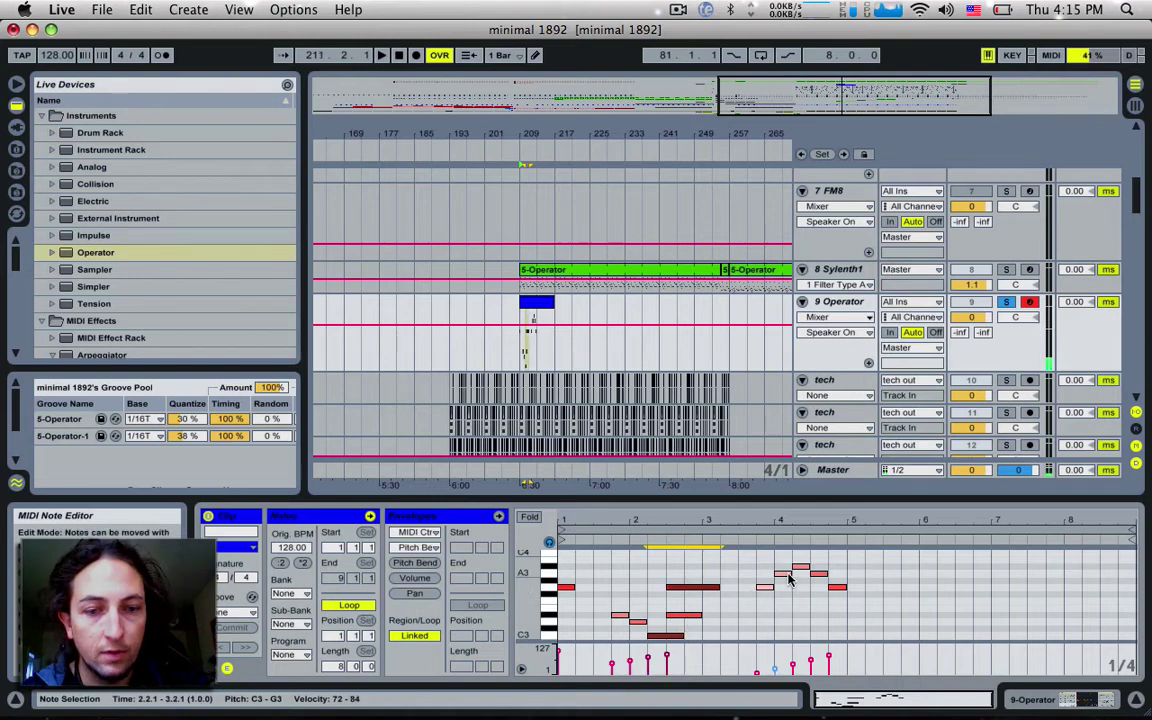
shift+click(785, 575)
shift+click(818, 575)
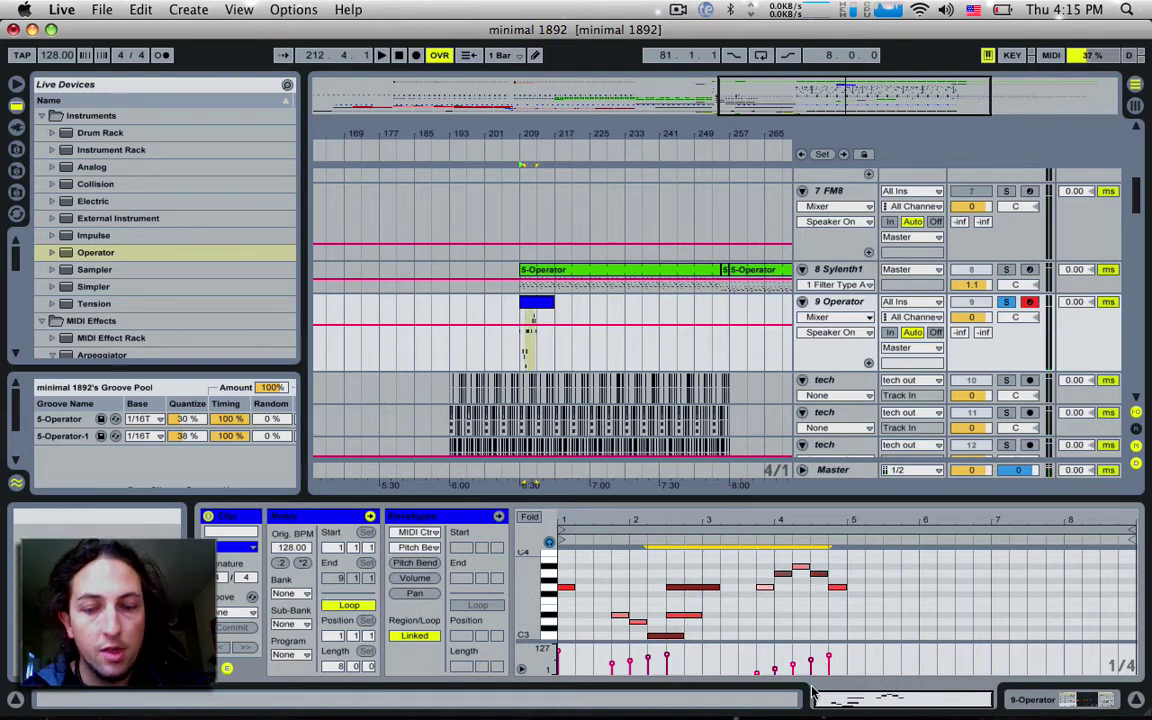
drag(823, 663, 637, 665)
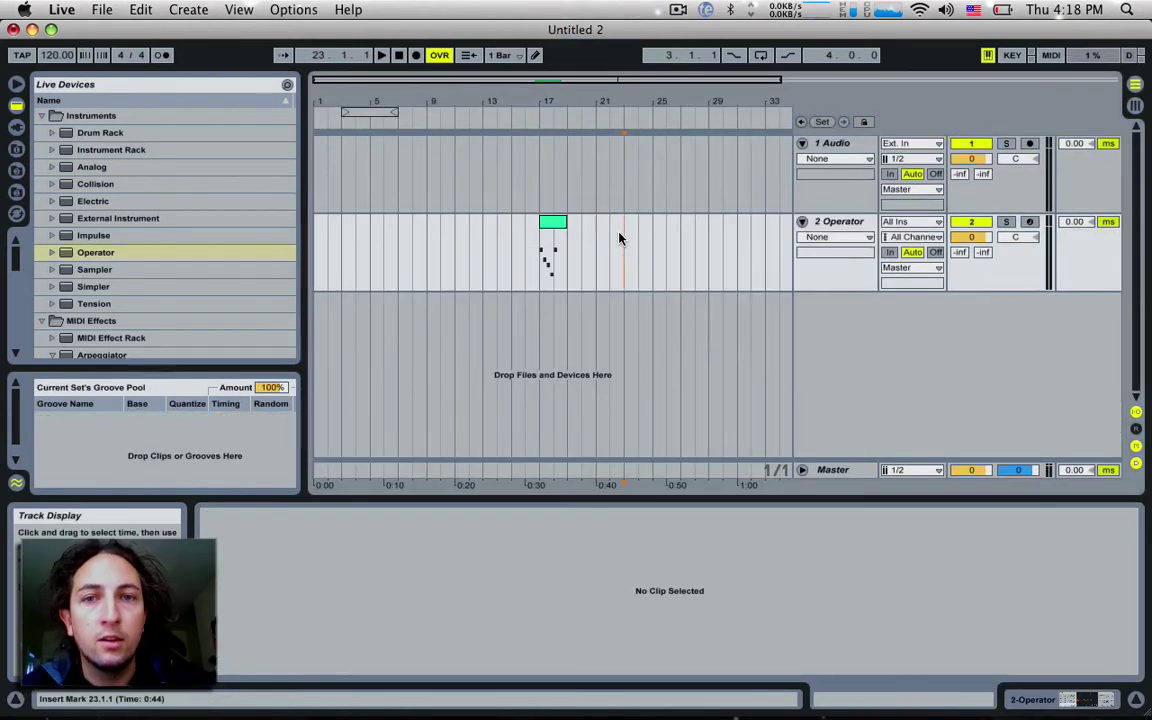
- Freeze the Operator track and copy its clip at bar 17 onto the Audio track as audio
right_click(840, 221)
click(884, 327)
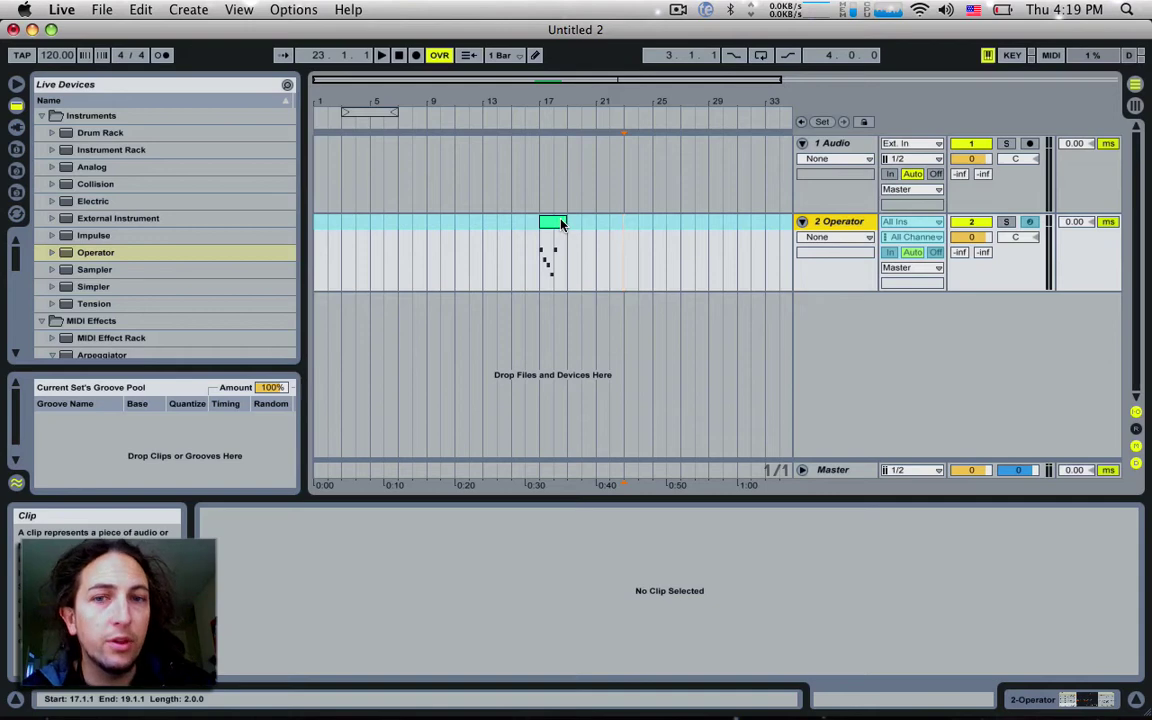
drag(561, 223, 557, 178)
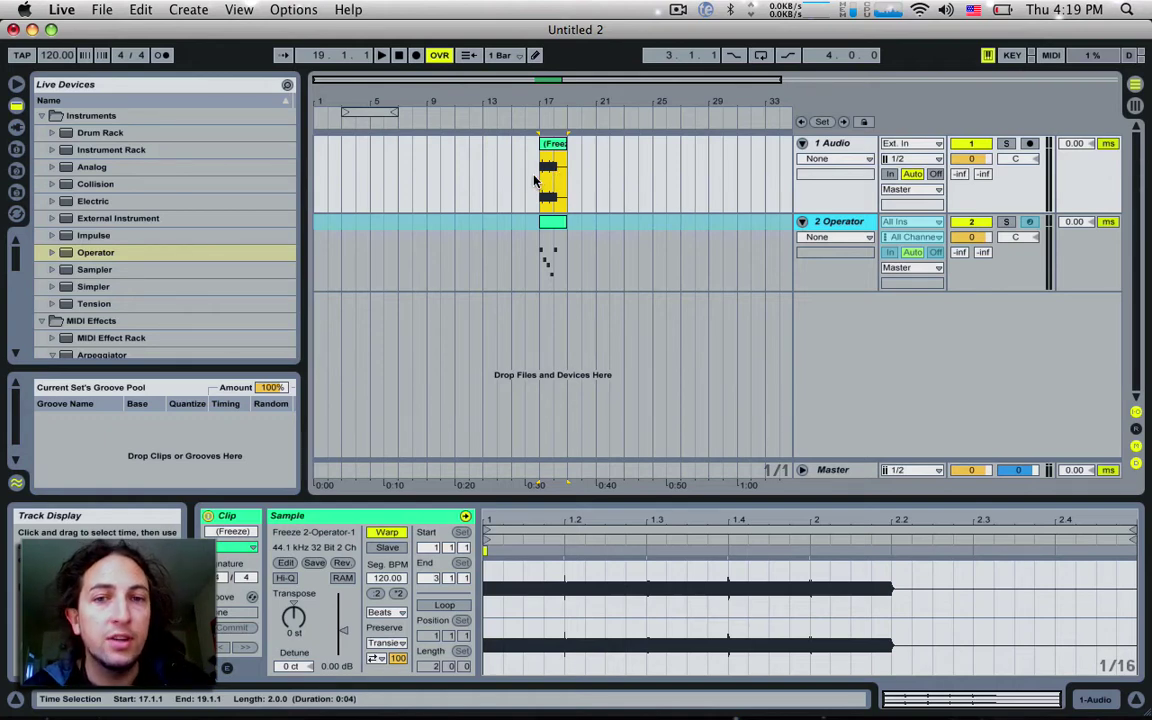
- Unfreeze the Operator track and select bar 17 of its MIDI clip
click(845, 225)
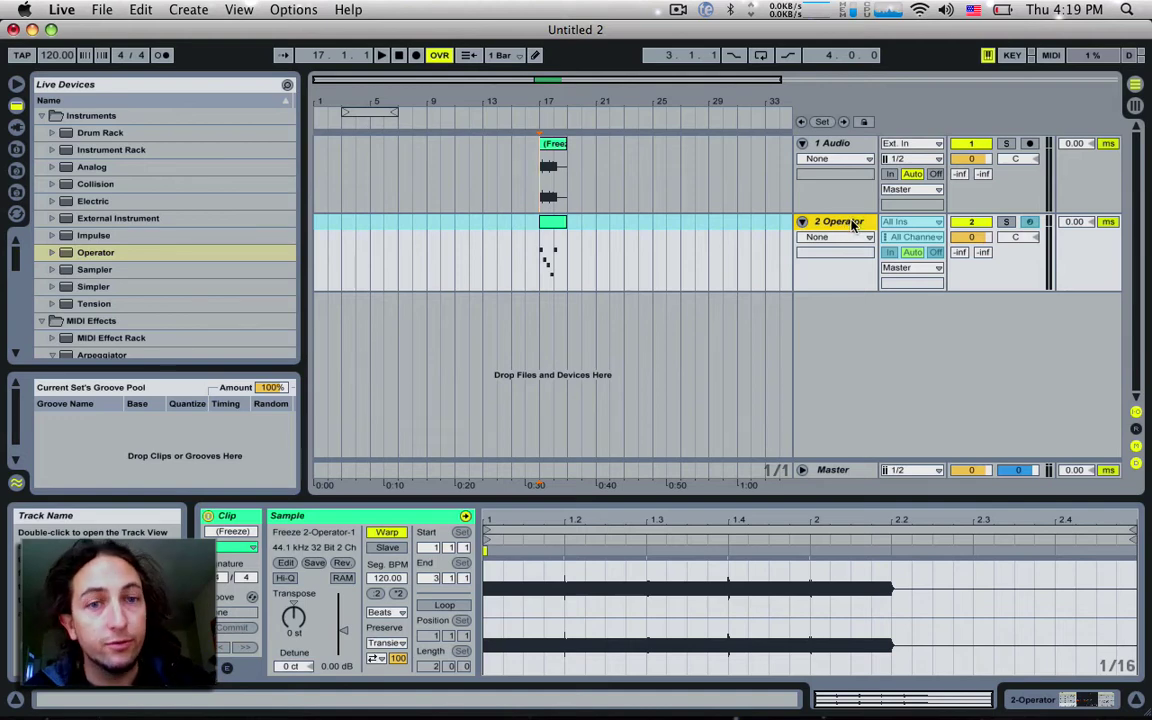
right_click(849, 226)
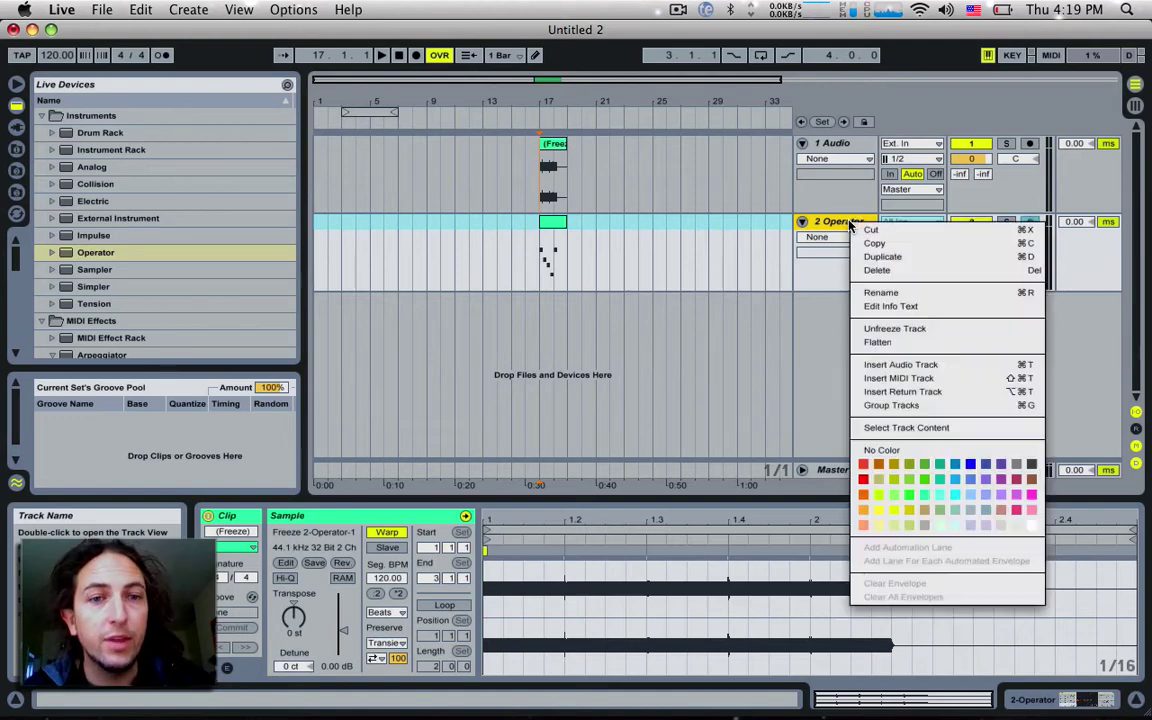
click(900, 329)
click(548, 256)
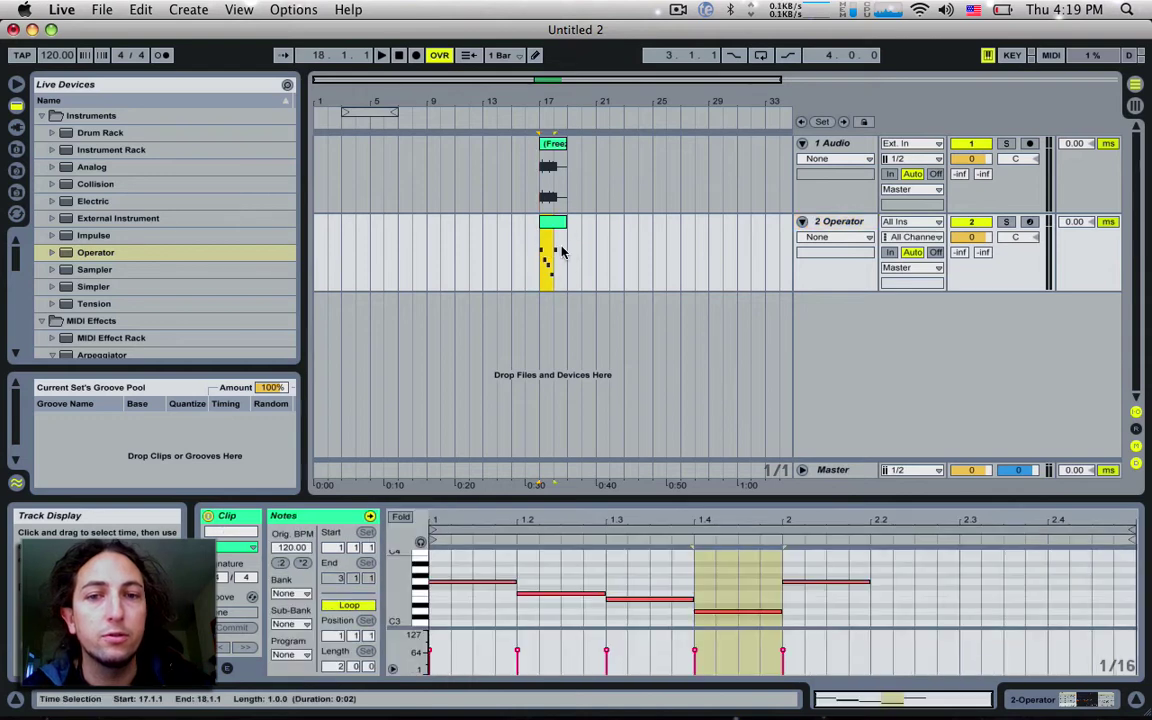
- Select the frozen audio clip on the Audio track and examine its waveform up close at the note boundaries
click(545, 168)
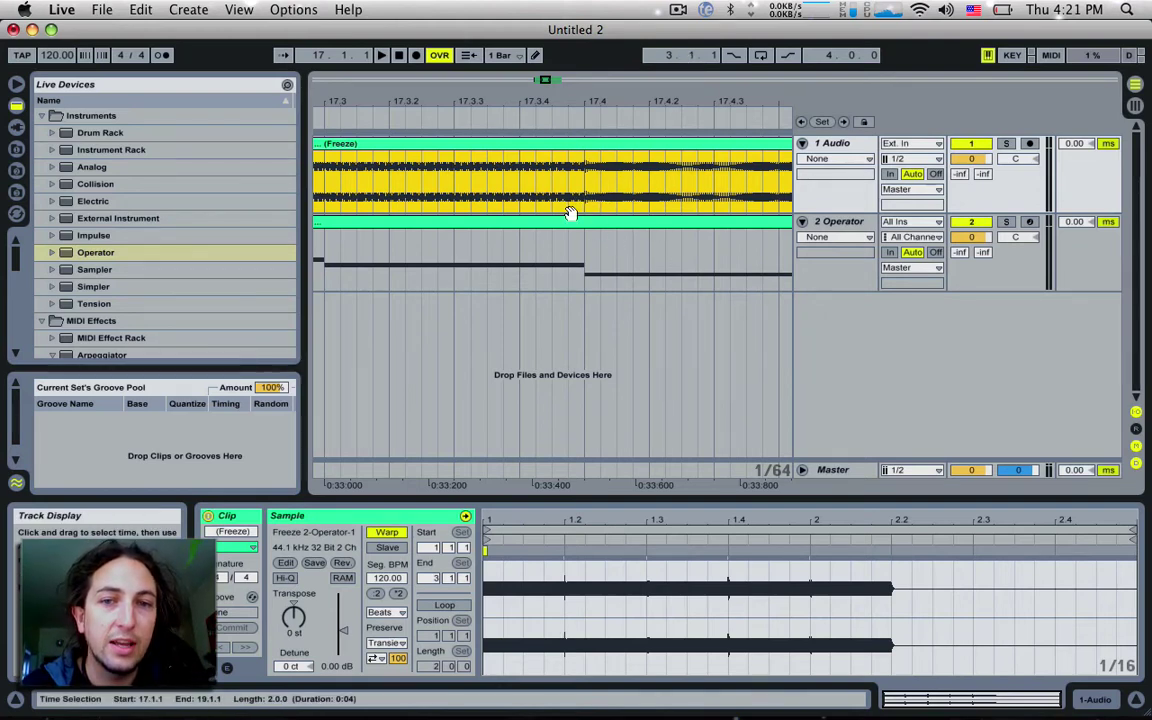
scroll(458, 180, left, 5)
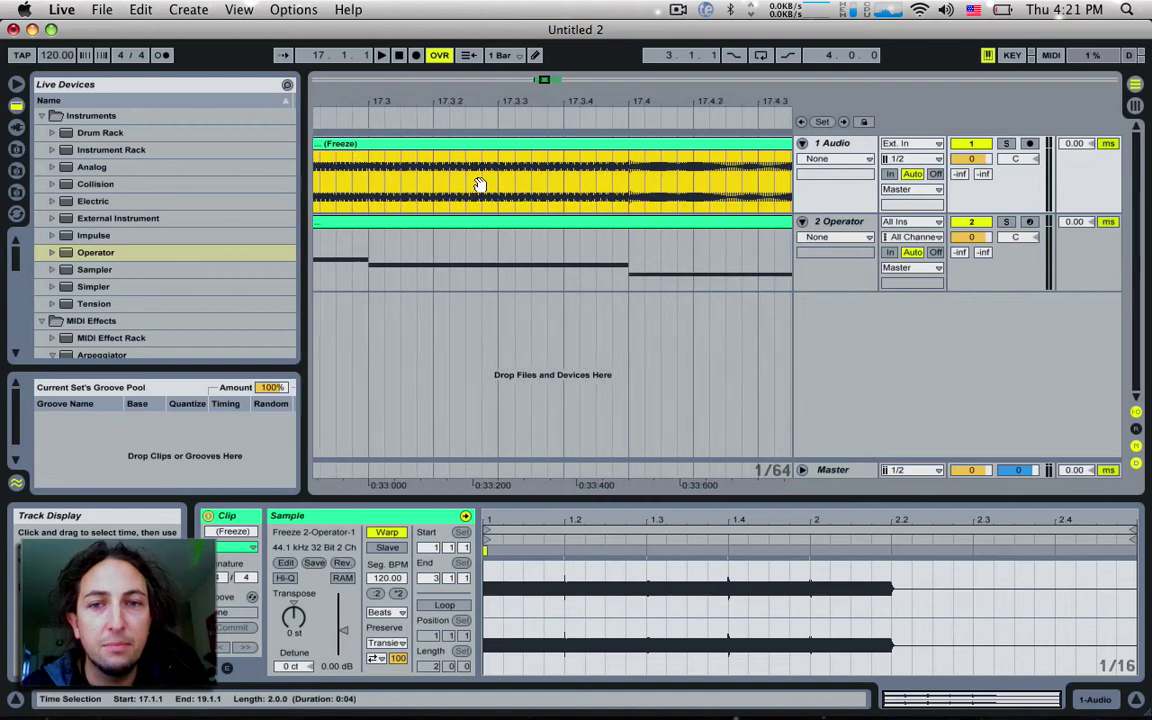
scroll(633, 181, left, 5)
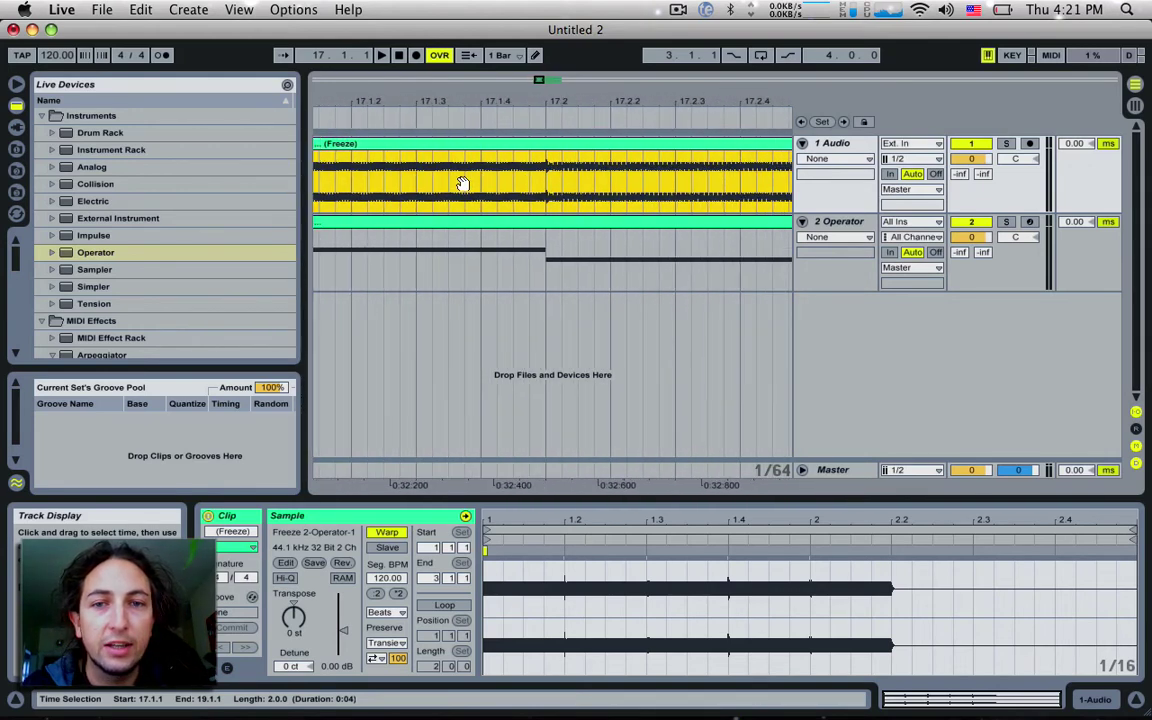
drag(538, 173, 559, 197)
scroll(558, 197, left, 8)
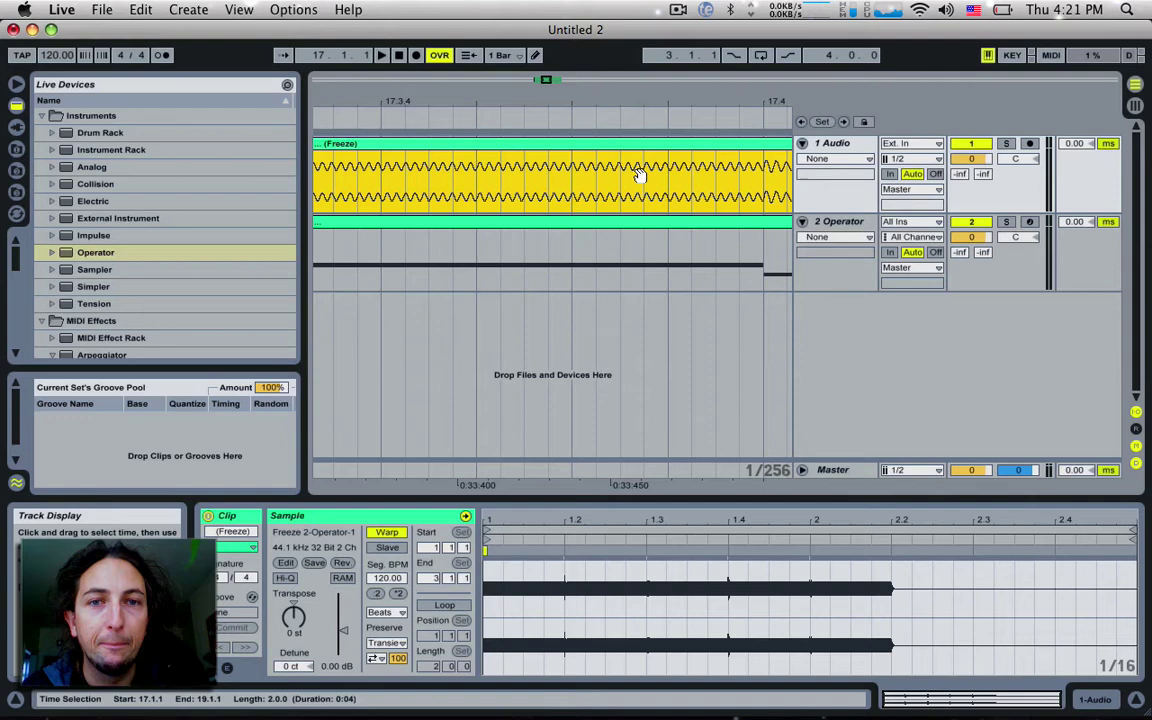
- In Session View, check the Start Recording on Scene Launch preference and launch scene 1 to record on the three armed audio tracks
key(Tab)
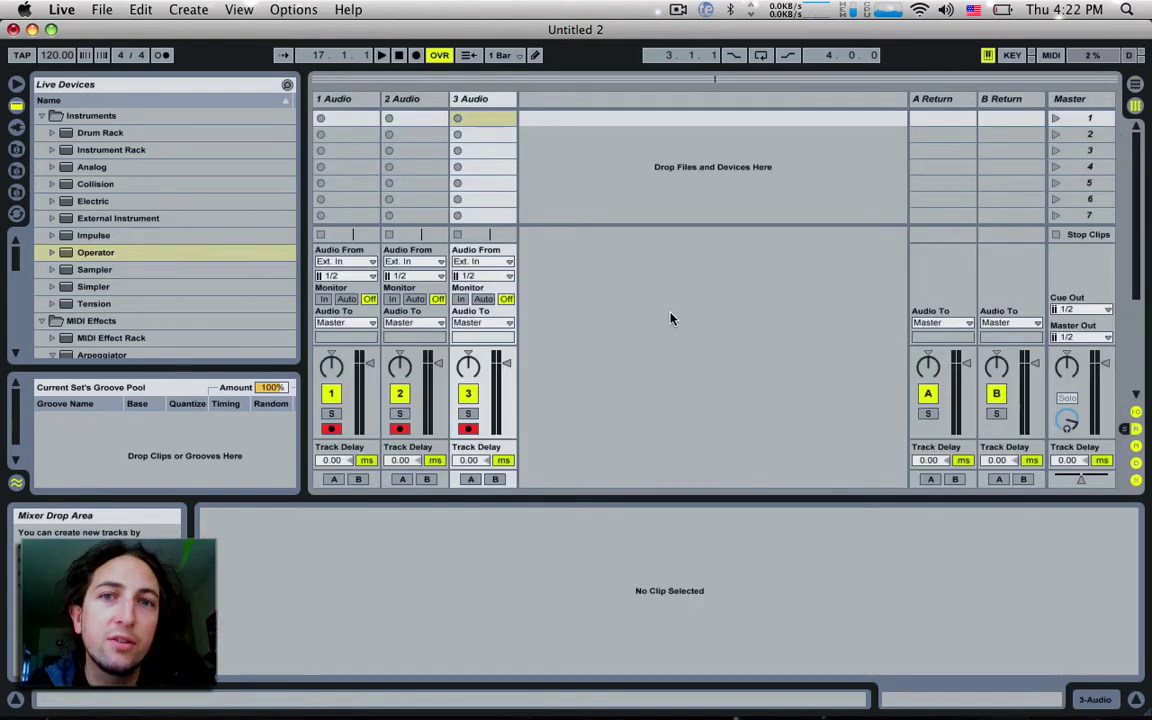
key(super+comma)
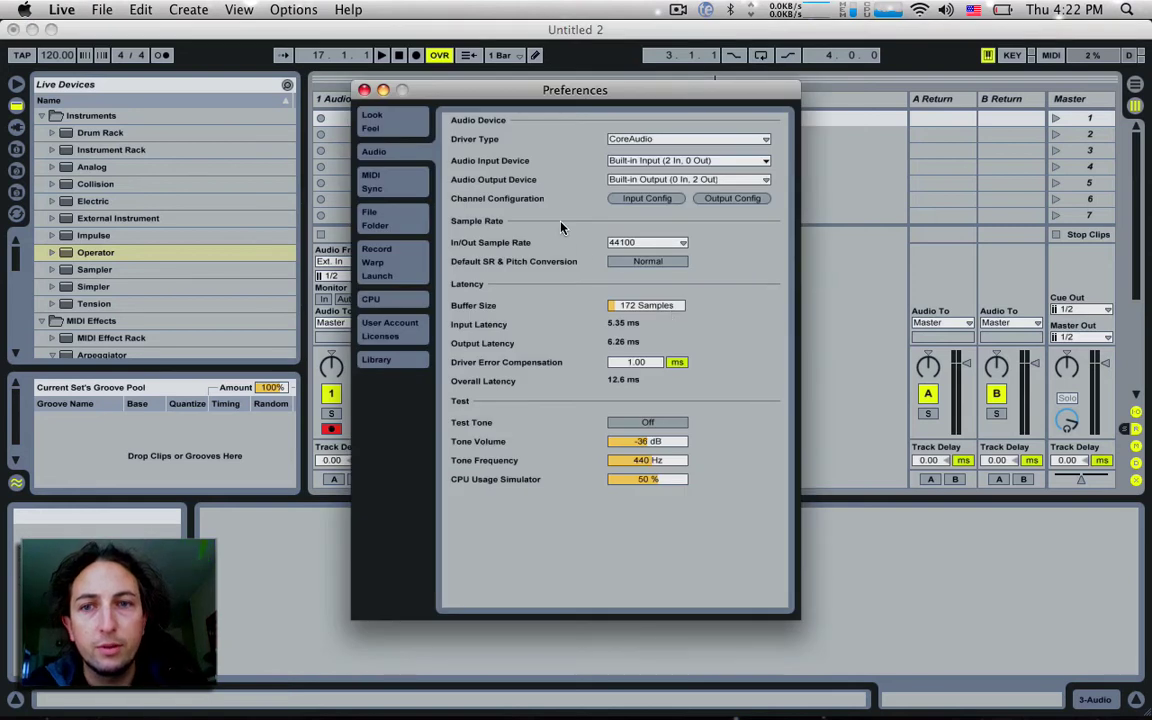
click(418, 260)
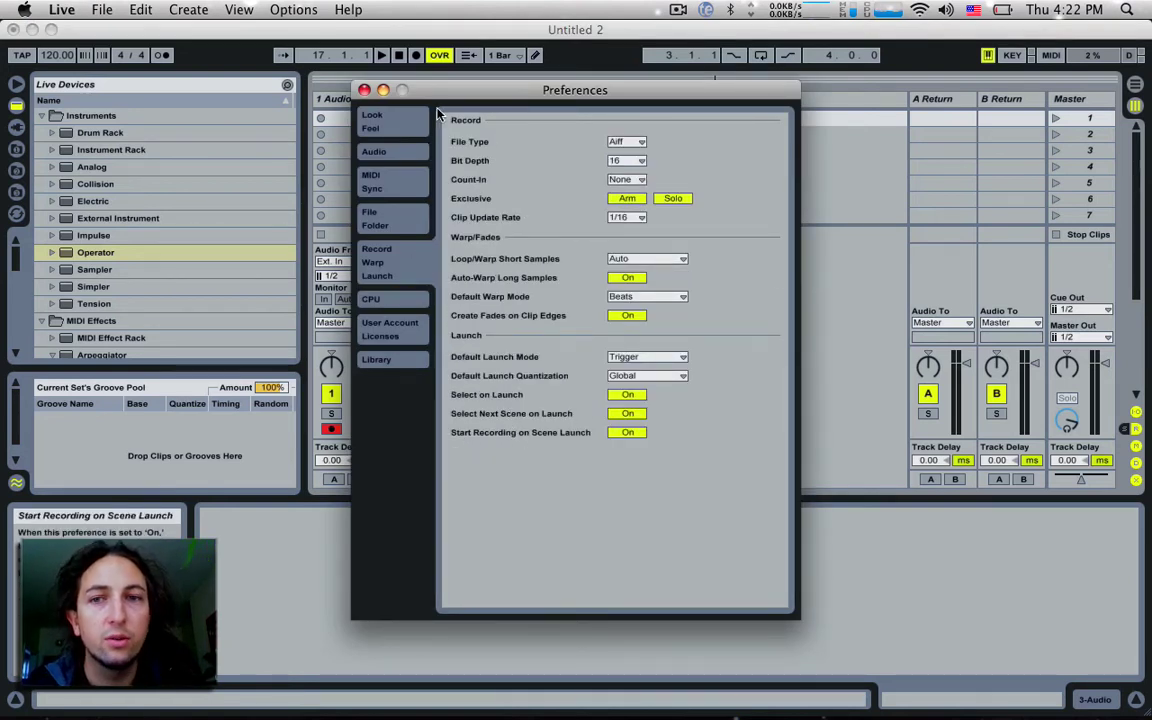
click(364, 90)
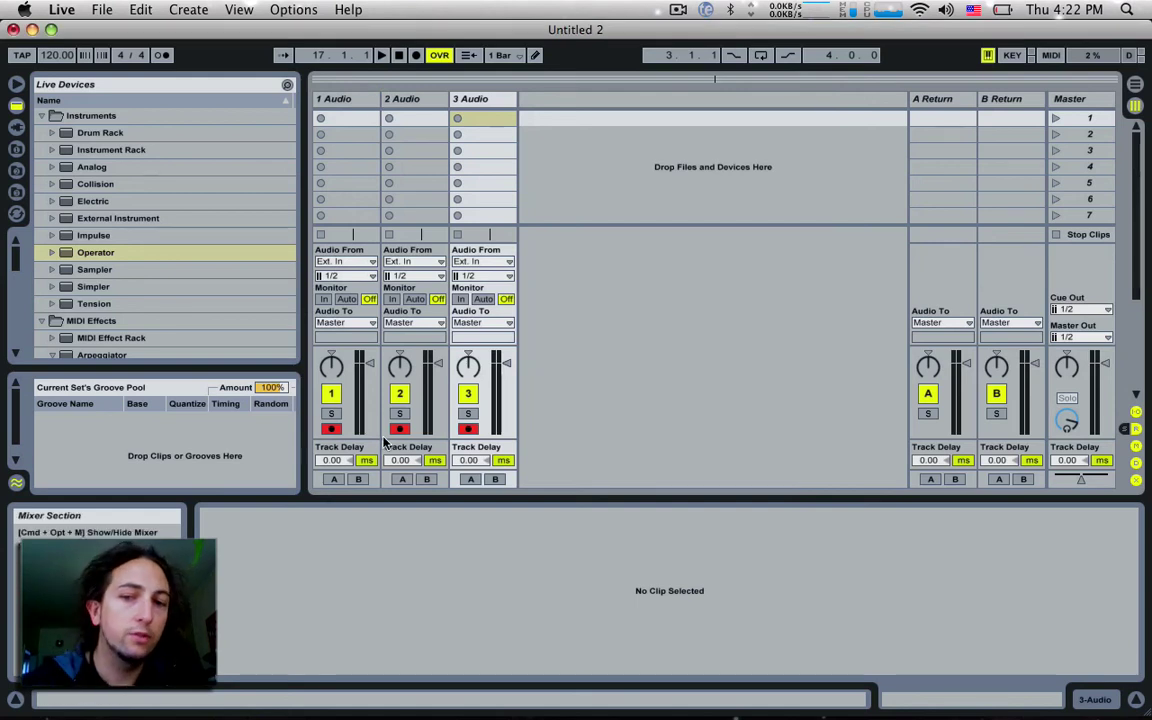
click(1055, 119)
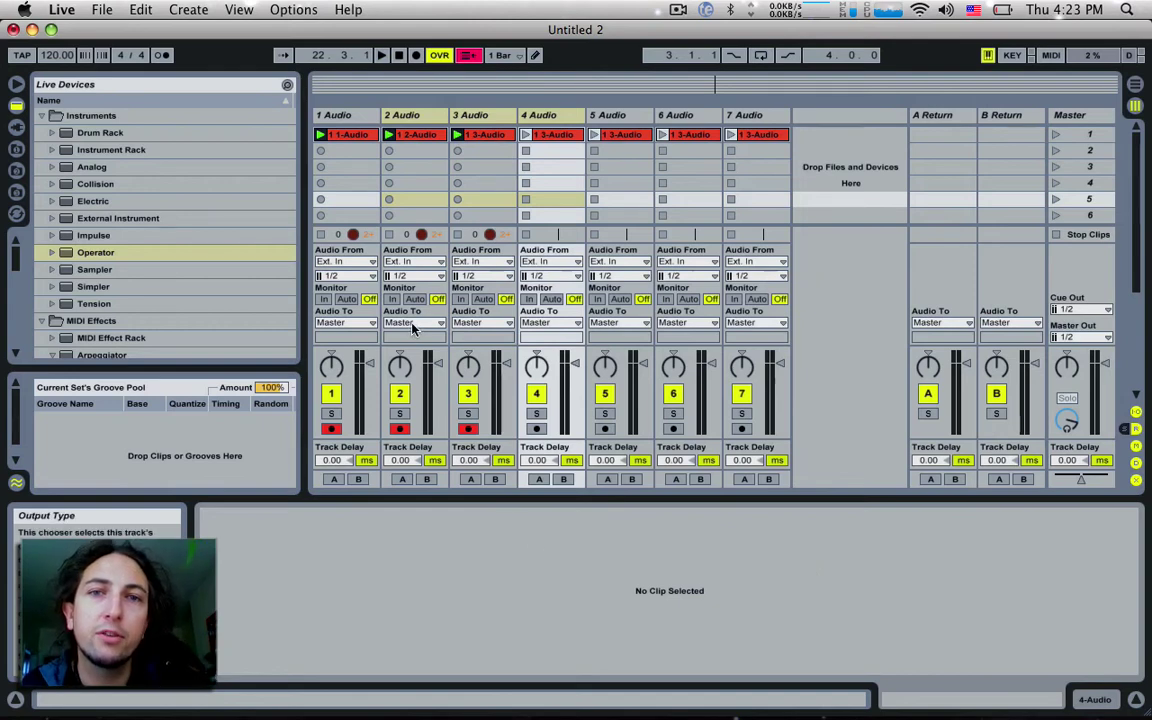
- Try range selections of tracks 2 to 4 and tracks 5 to 7, removing track 7 from the selection and adding it back
click(400, 115)
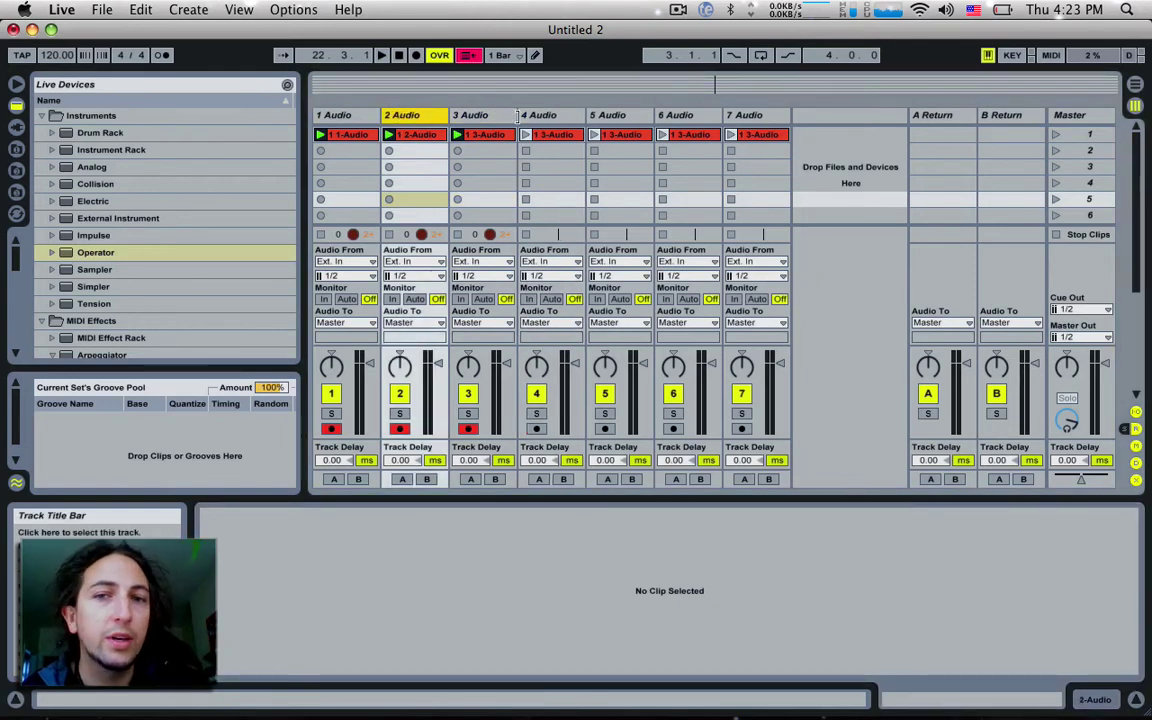
shift+click(541, 117)
click(620, 117)
shift+click(762, 118)
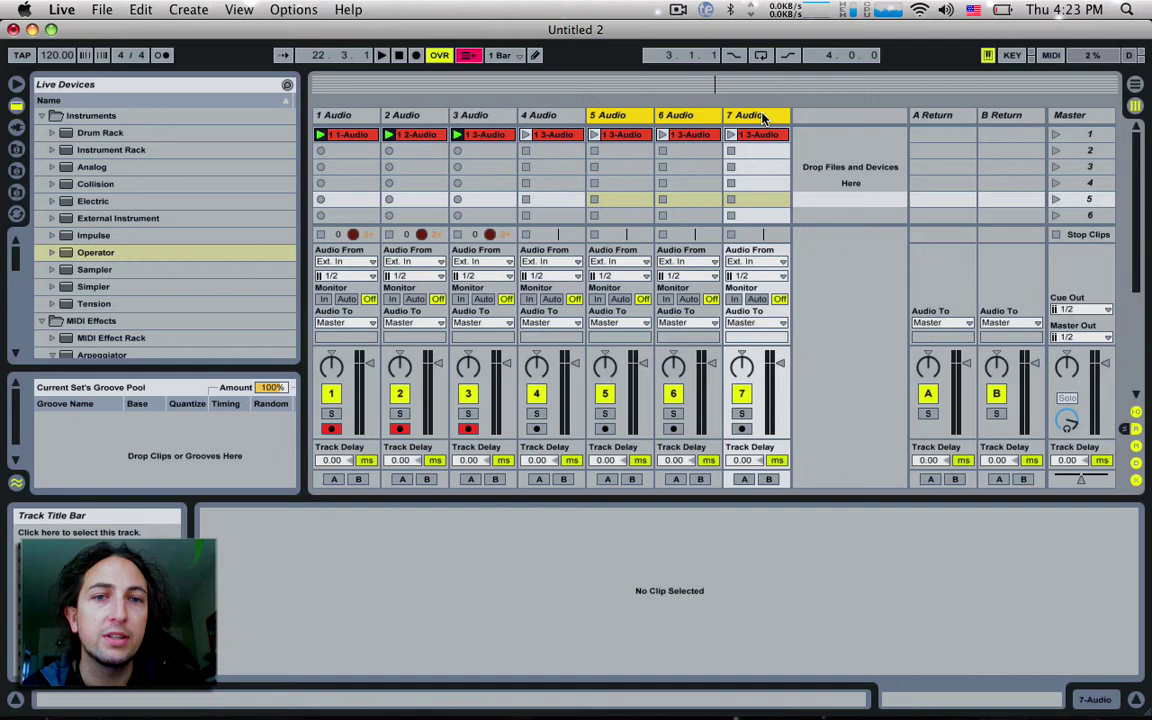
super+click(762, 118)
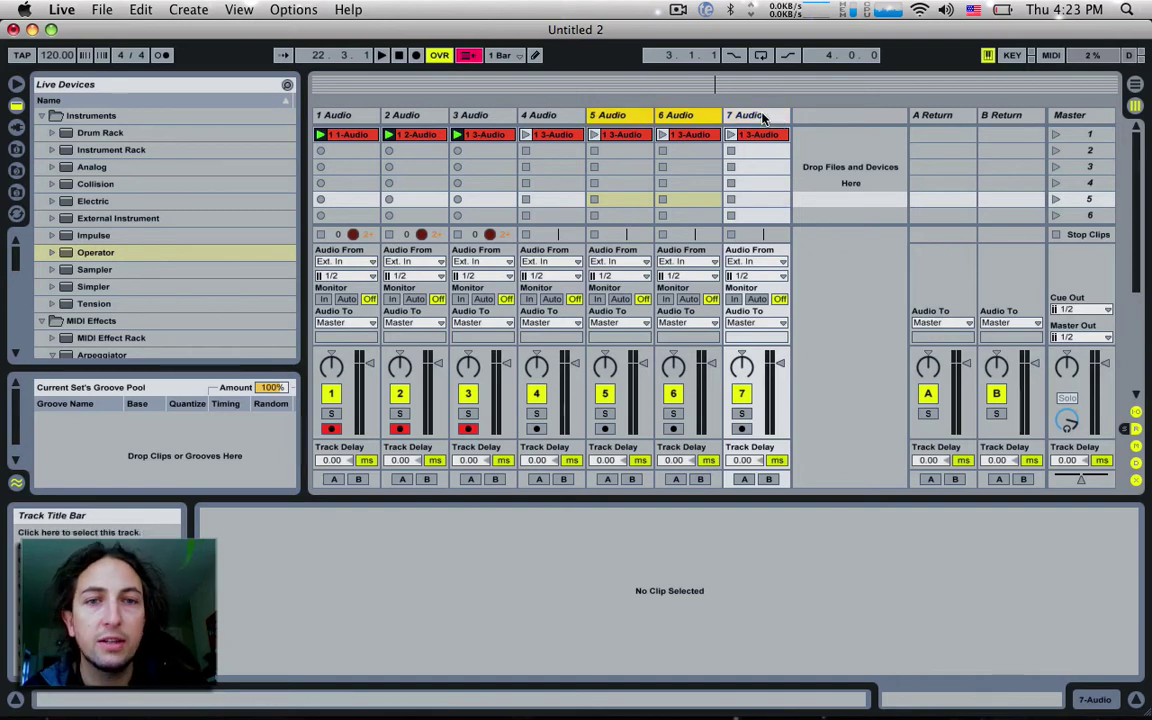
click(826, 138)
super+click(764, 117)
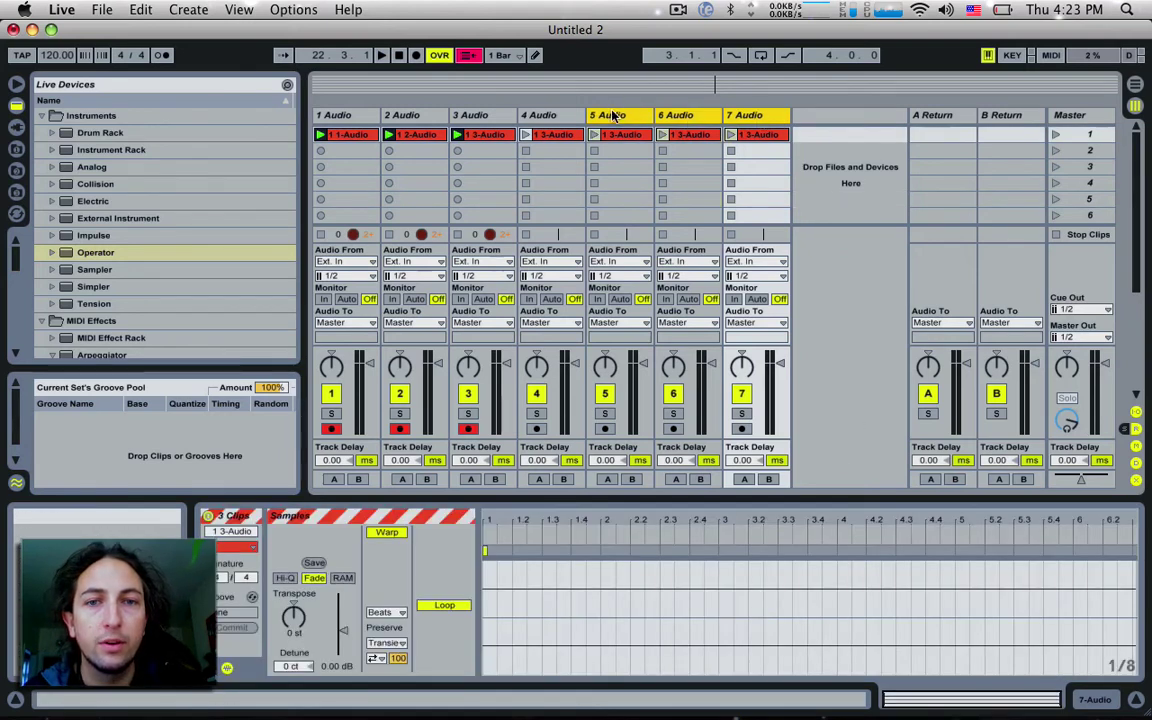
- Select the non-adjacent tracks 1, 3 and 5 Audio and group them
click(614, 116)
super+click(464, 118)
super+click(350, 120)
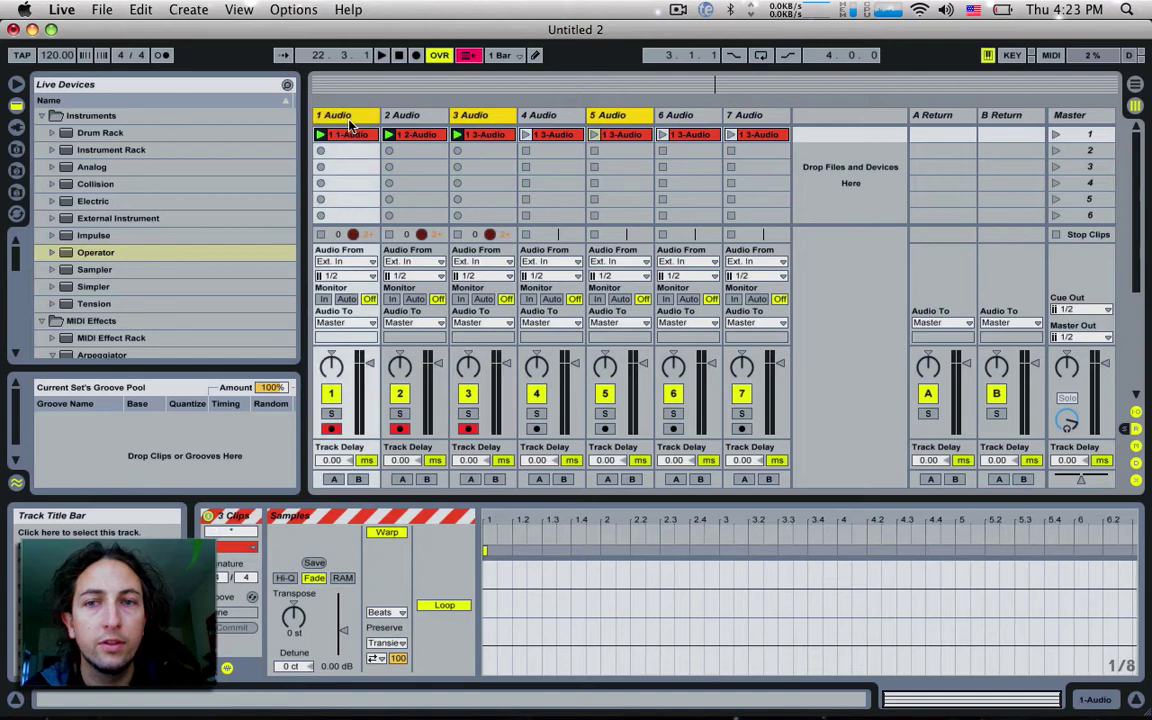
right_click(350, 120)
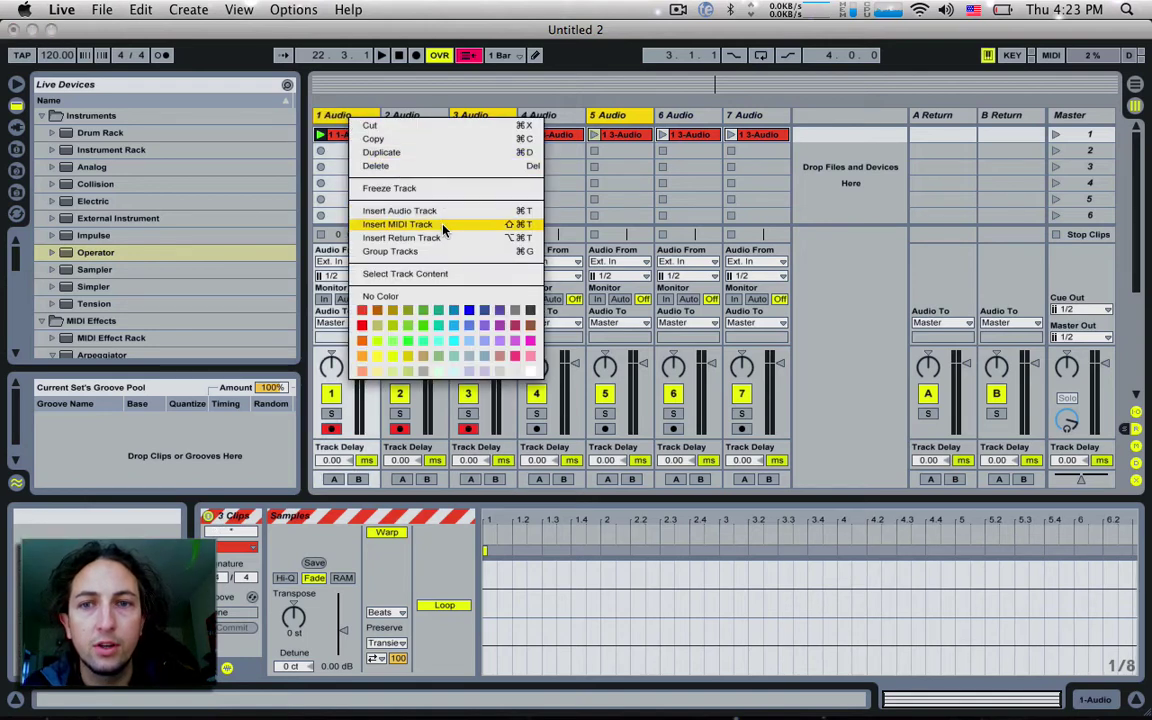
click(437, 251)
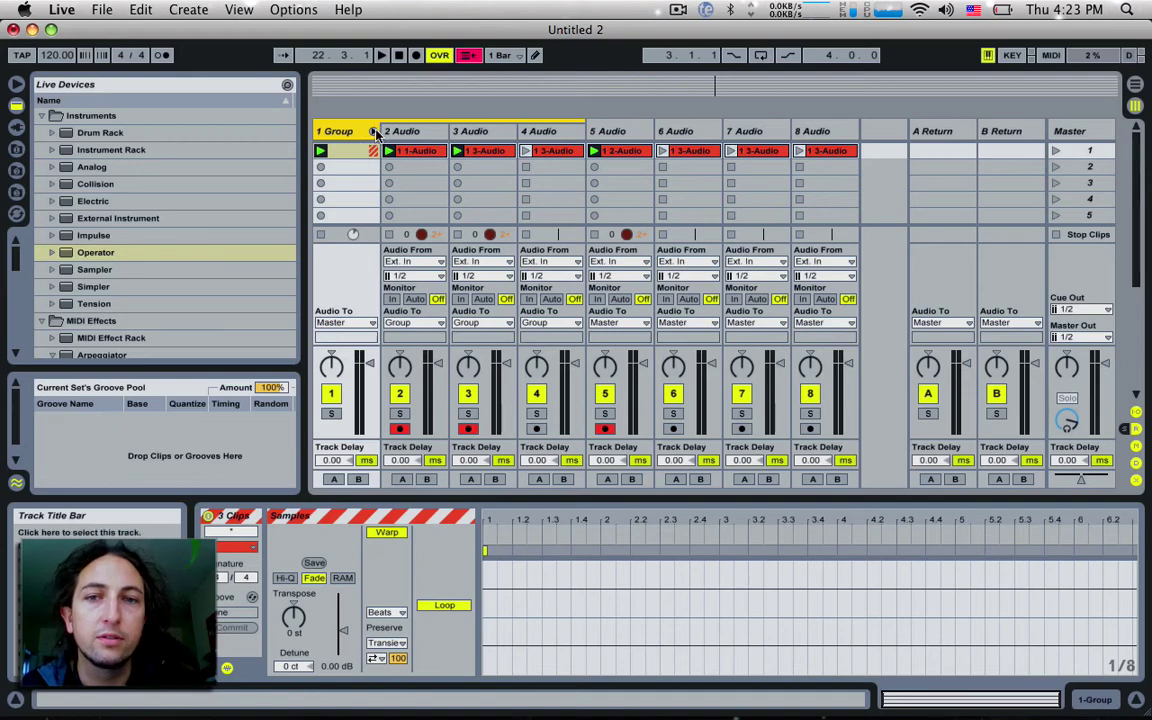
- Select the non-adjacent tracks 6 and 8 Audio and group them
click(683, 133)
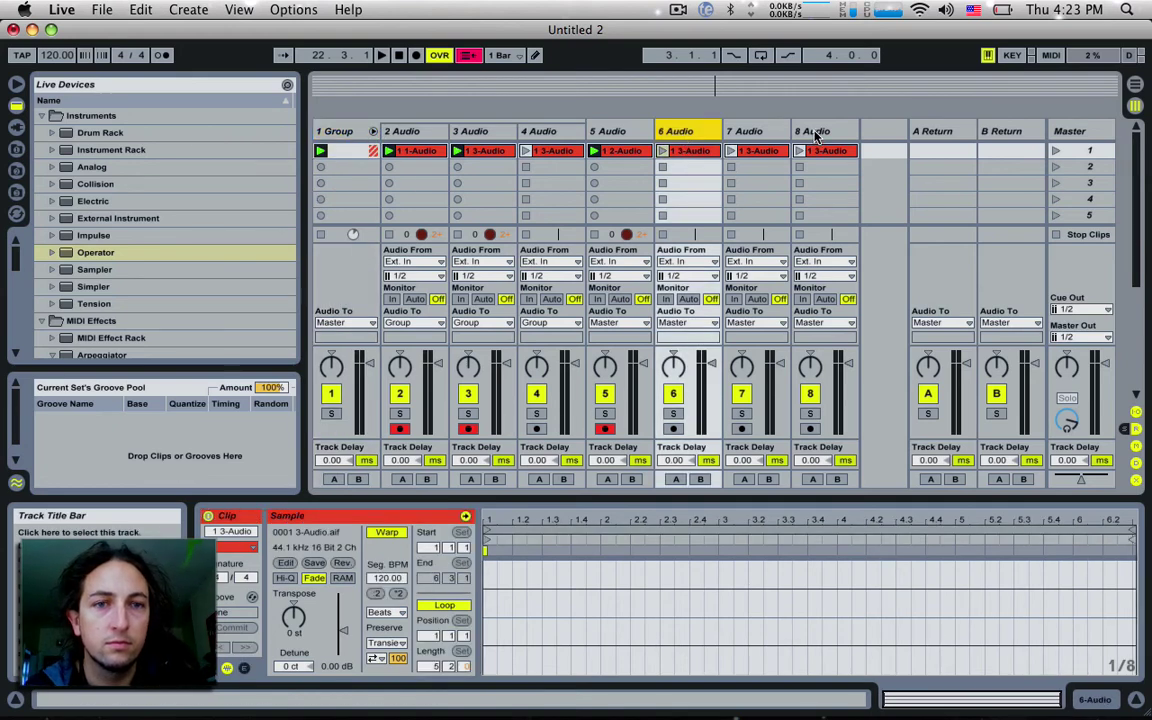
super+click(818, 133)
right_click(818, 133)
click(857, 266)
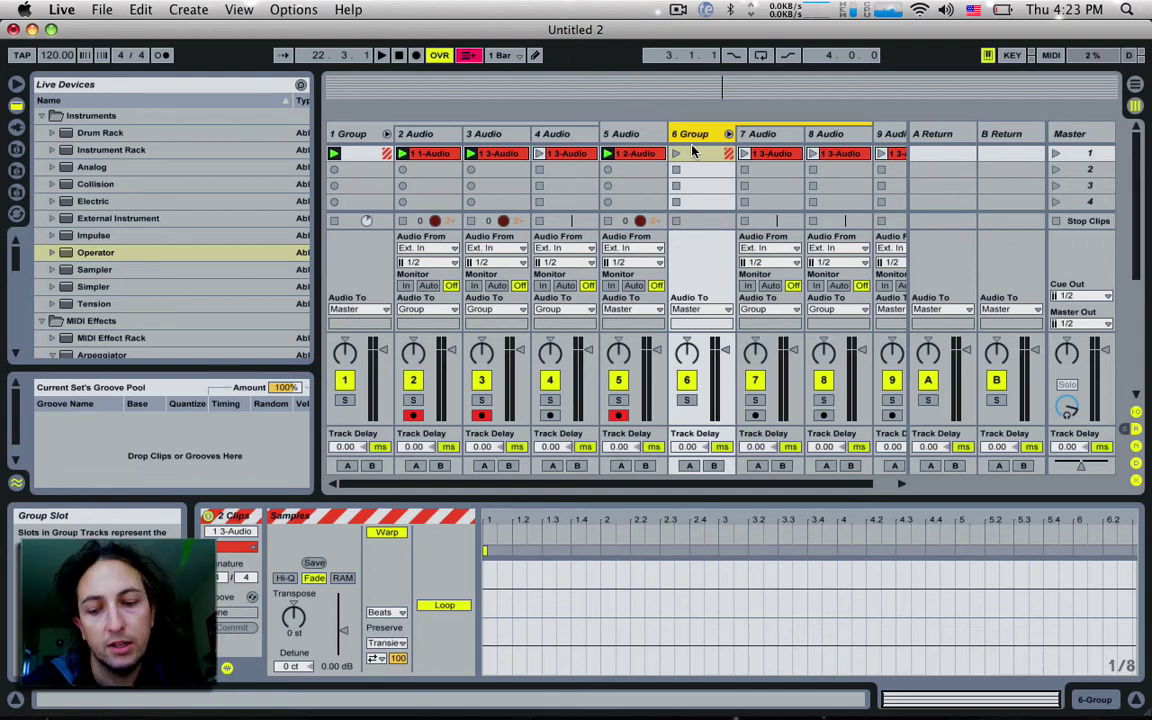
- In Key Map mode, assign k to Scene Up, l to Scene Down and j to Scene Launch on the Master track
key(super+m)
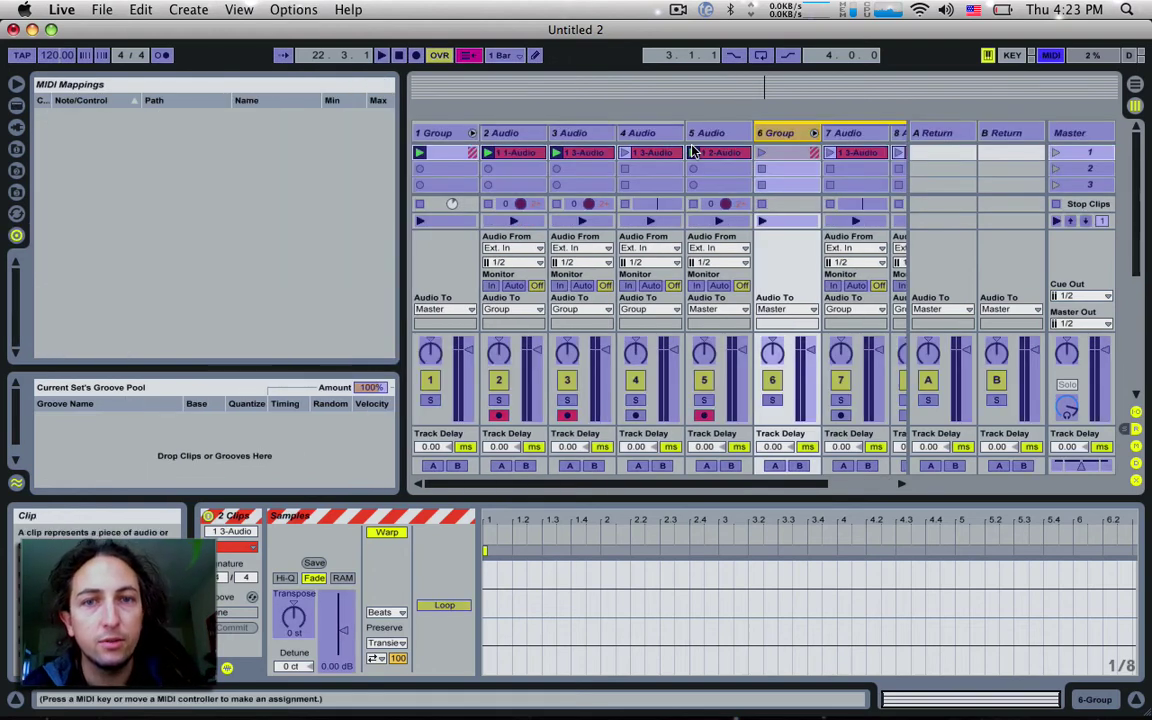
key(super+m)
key(super+k)
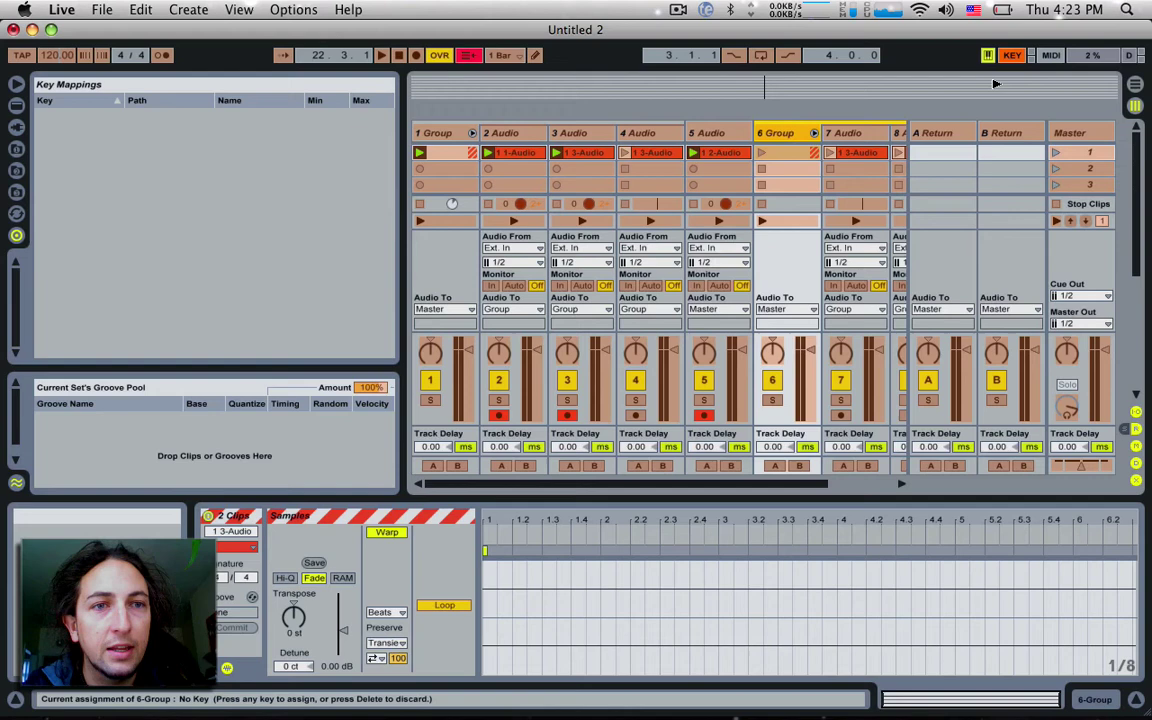
click(1074, 226)
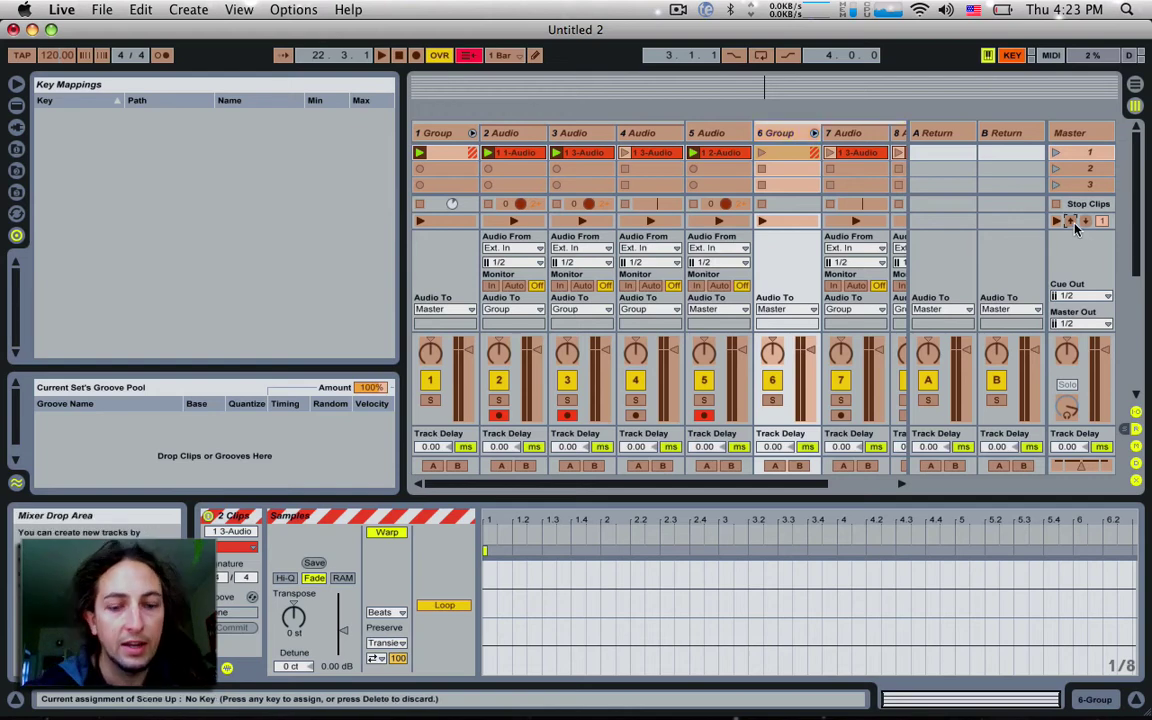
key(k)
click(1086, 221)
key(l)
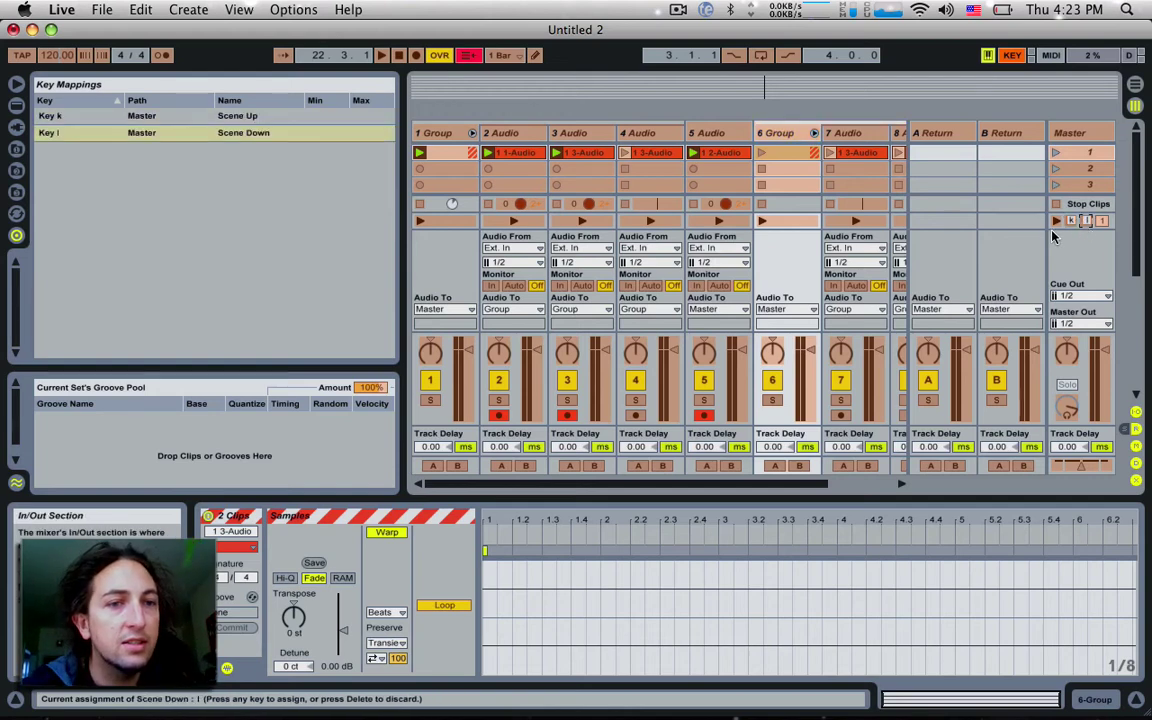
click(1056, 221)
key(j)
click(1101, 221)
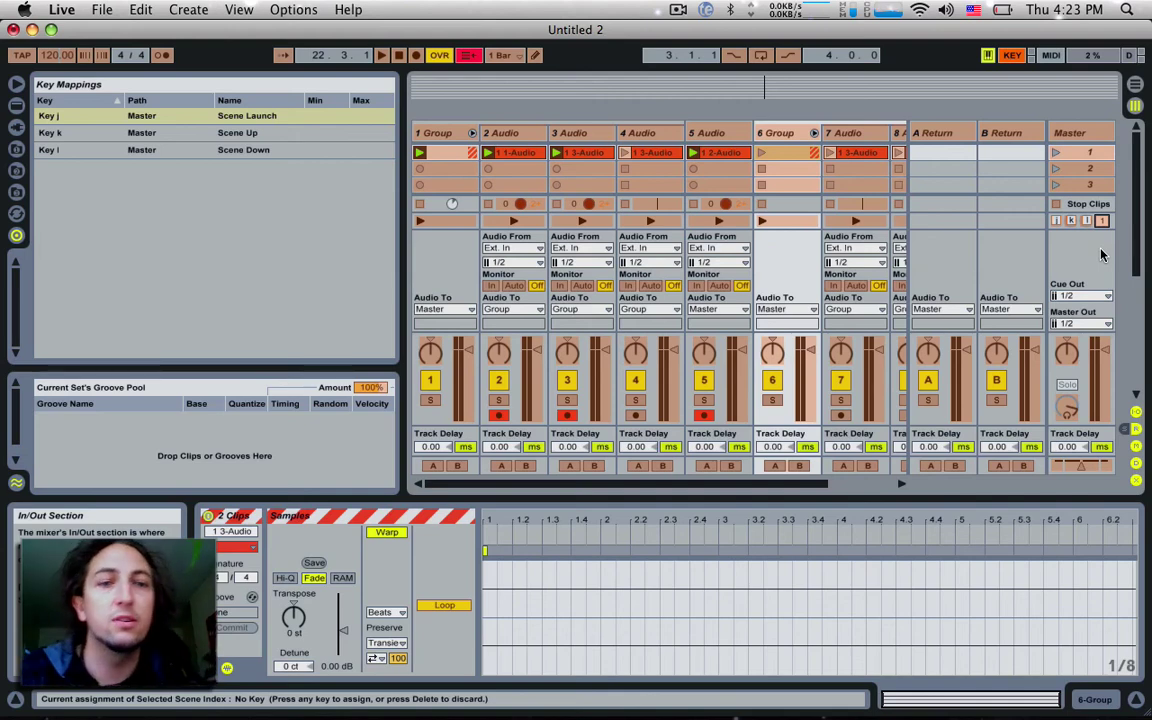
- Assign z to Track Launch for track 5 Audio and leave Key Map mode
click(726, 222)
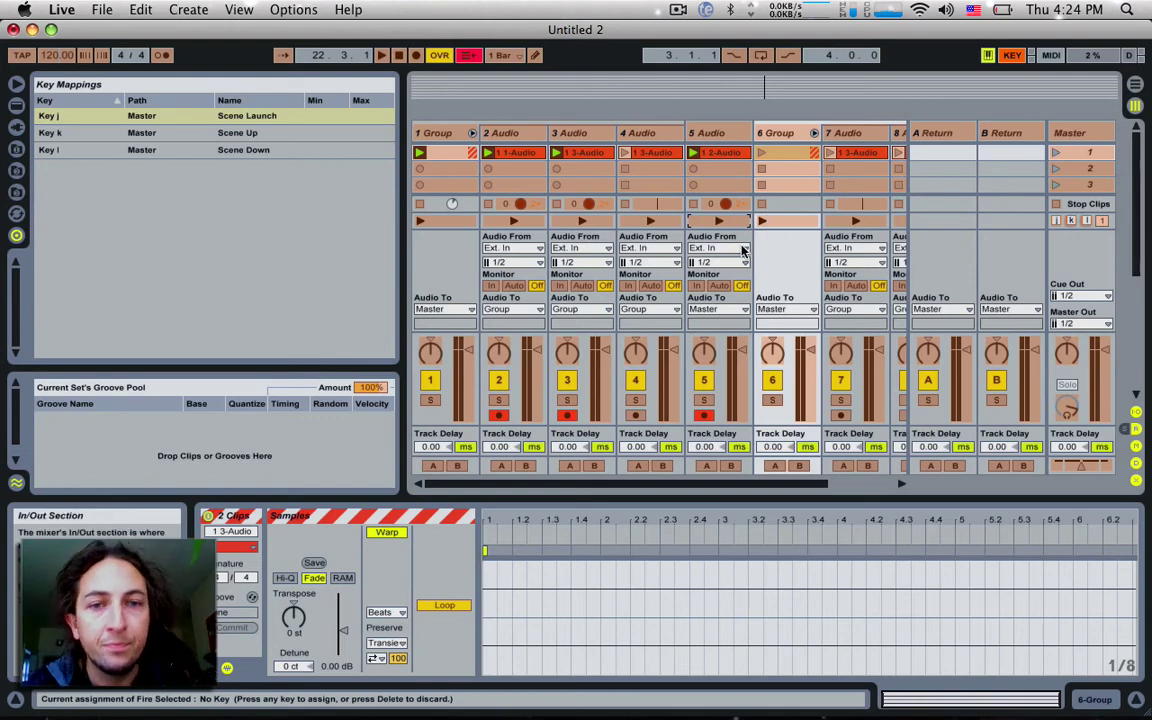
key(z)
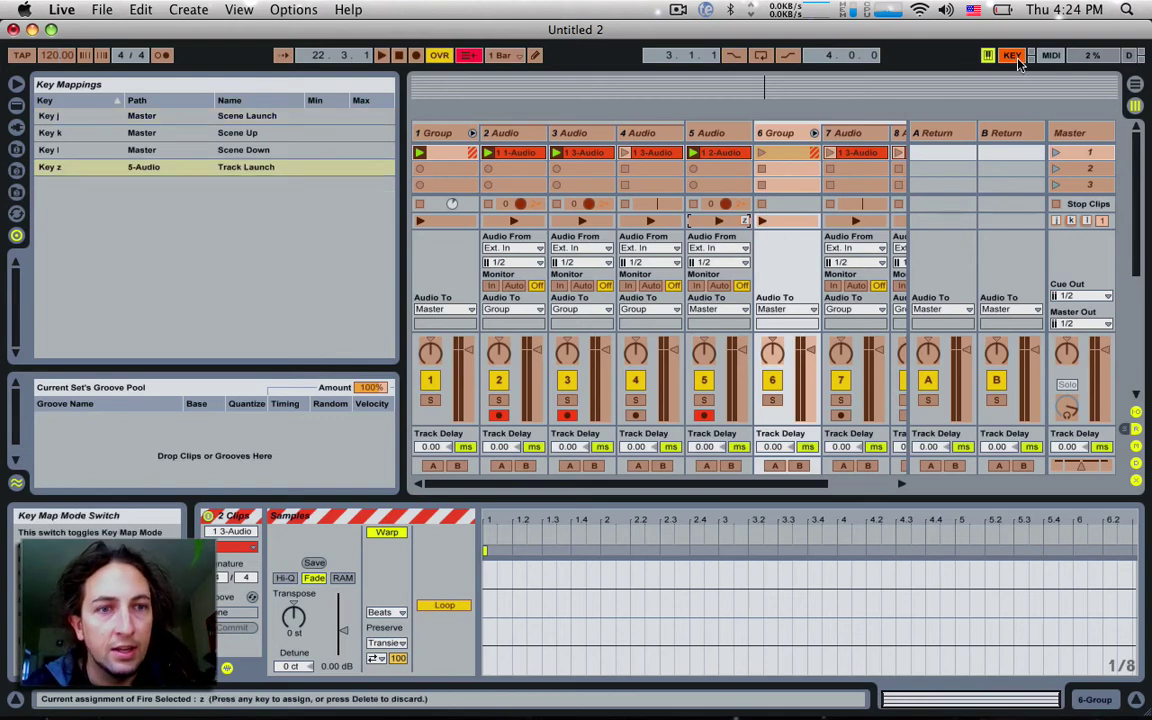
click(1013, 56)
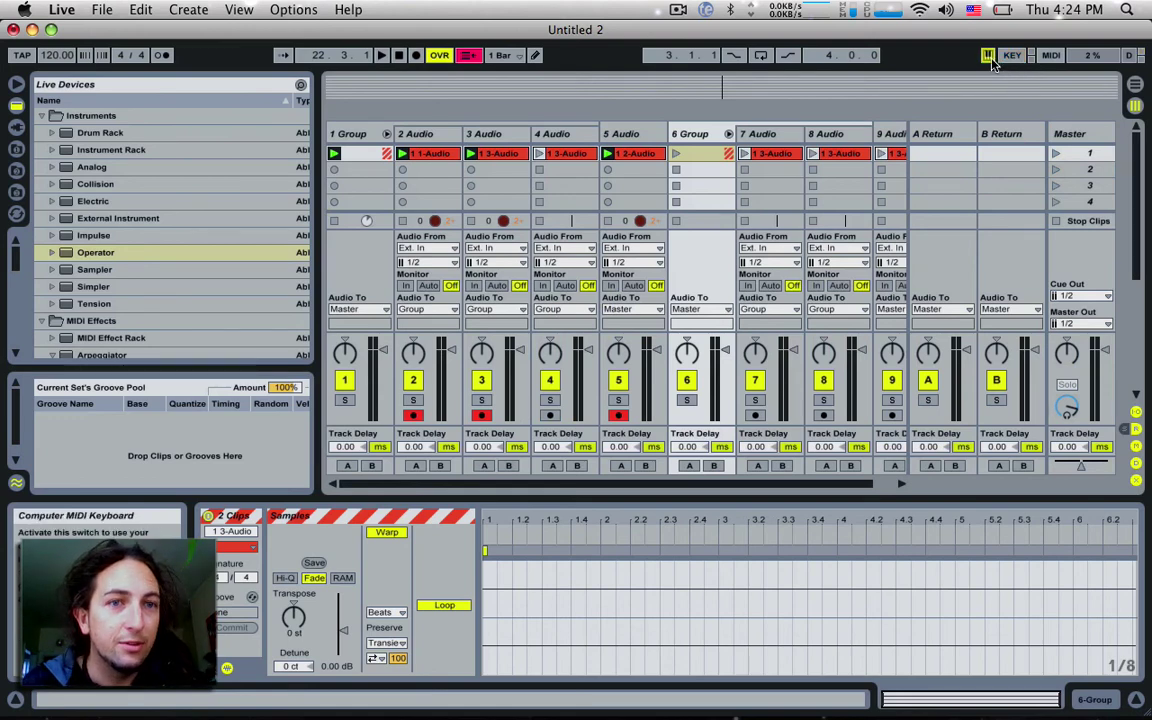
- Disable the Computer MIDI Keyboard, then step the scene selection down past scene 4 and back up to scene 2
click(988, 56)
key(Down)
key(Down)
key(Down)
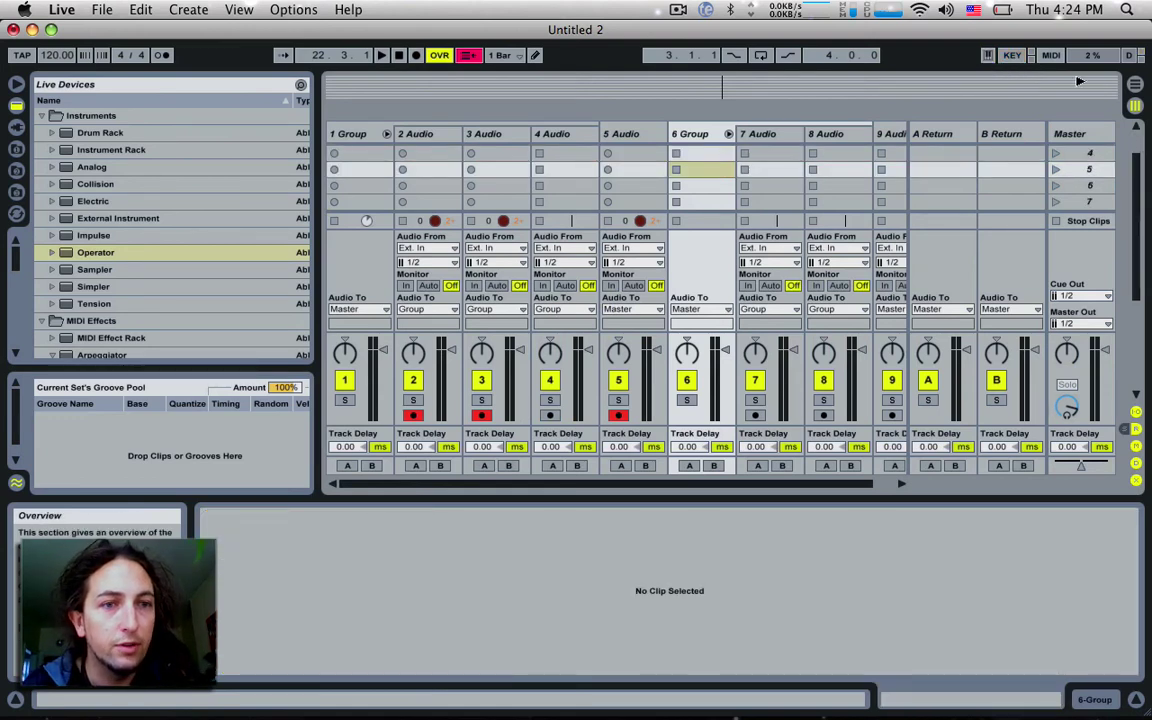
key(Down)
key(Up)
key(Up)
key(Up)
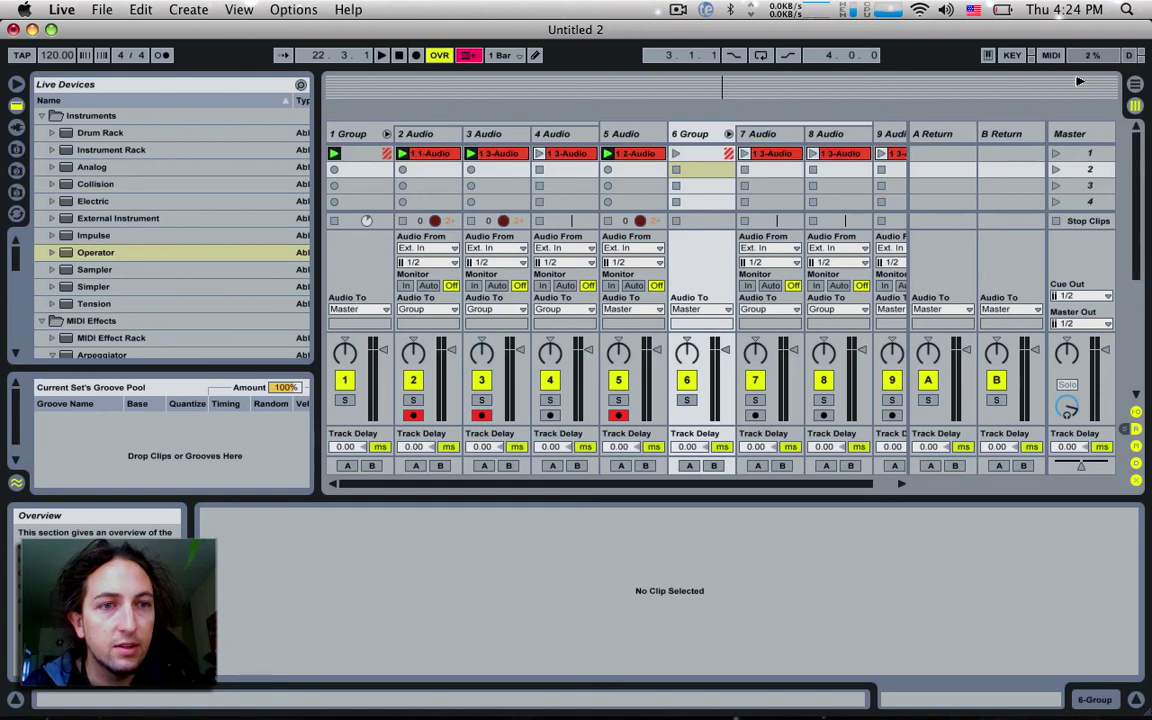
- Launch scene 2 to start recording new clips on the armed tracks 2, 3 and 5 Audio
click(1056, 169)
key(Up)
key(Up)
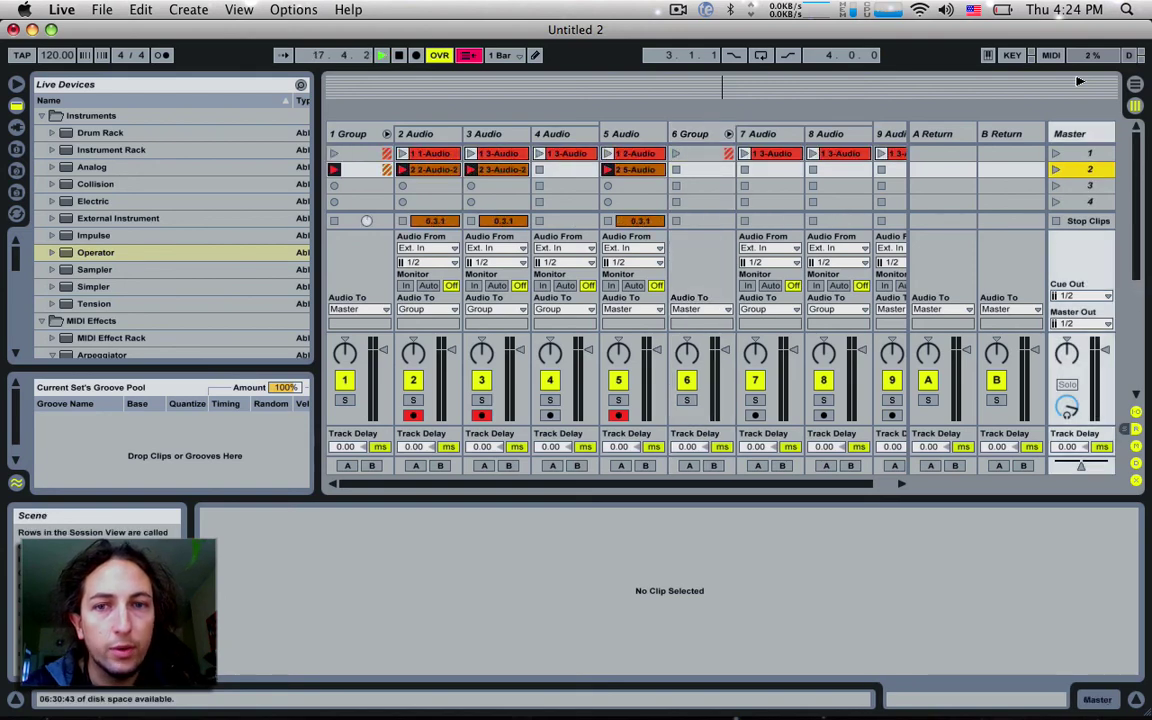
- Launch only track 5 Audio's clip in scene 2 while tracks 2 and 3 keep recording
click(607, 153)
key(Down)
key(Return)
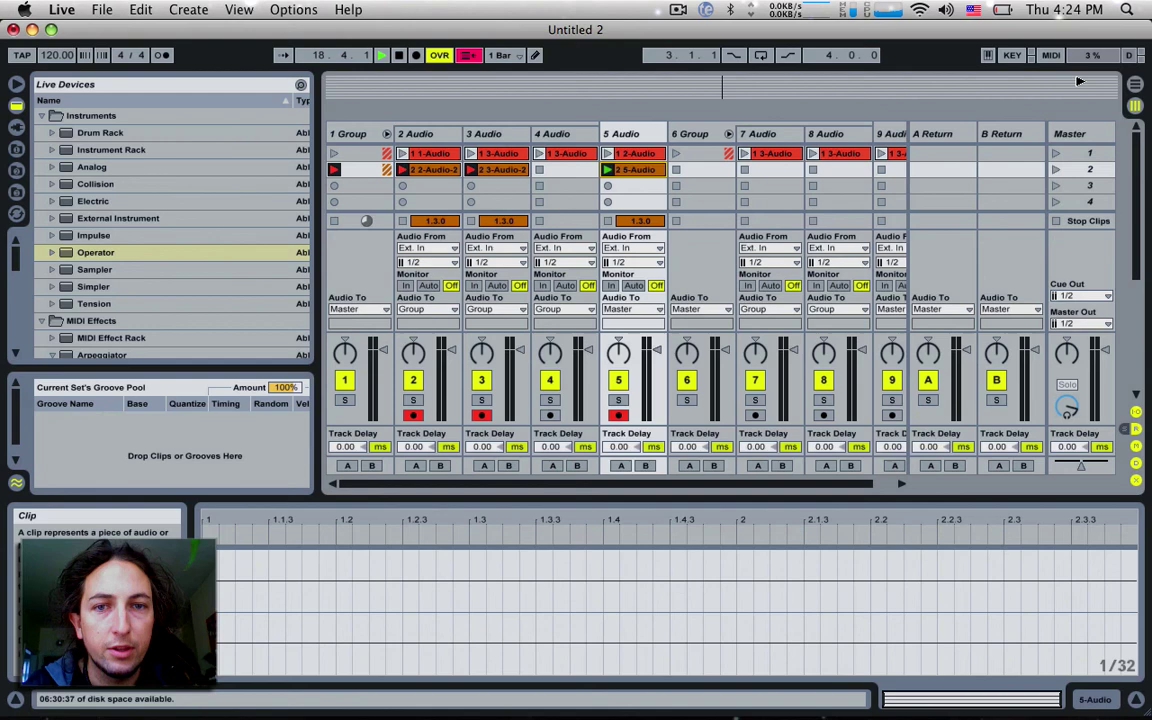
key(Up)
key(Return)
key(Down)
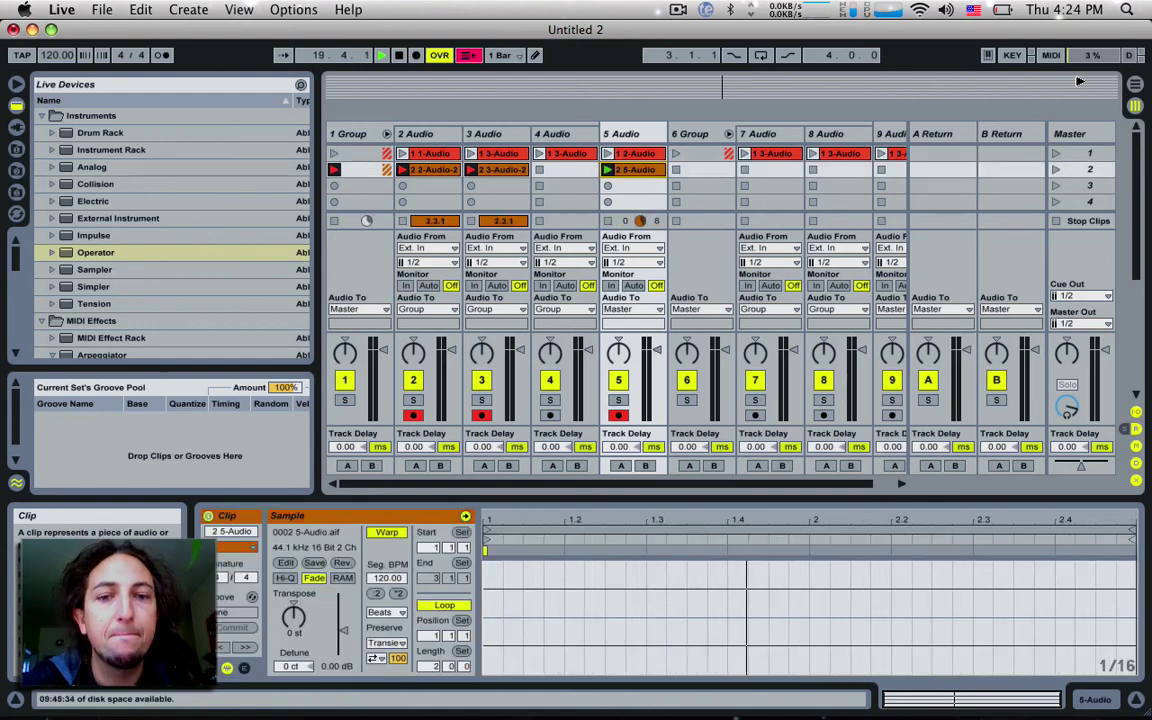